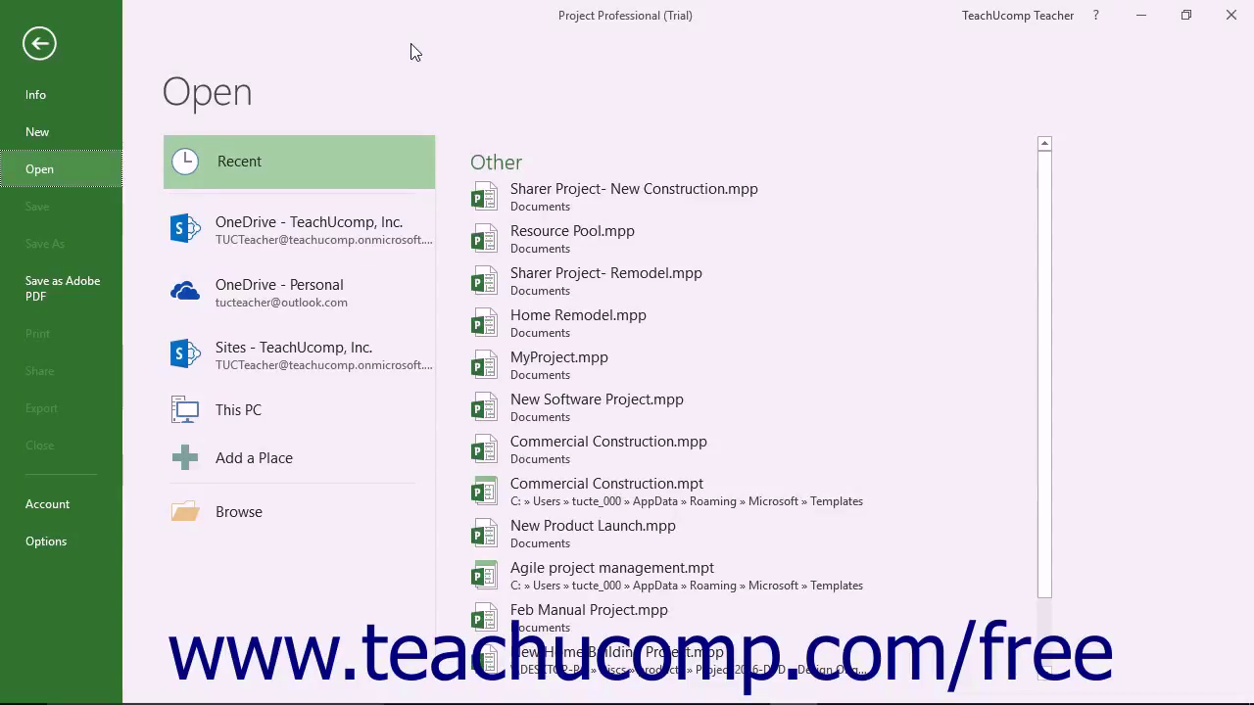
Open Resource Pool.mpp from the recent files list.
click(535, 244)
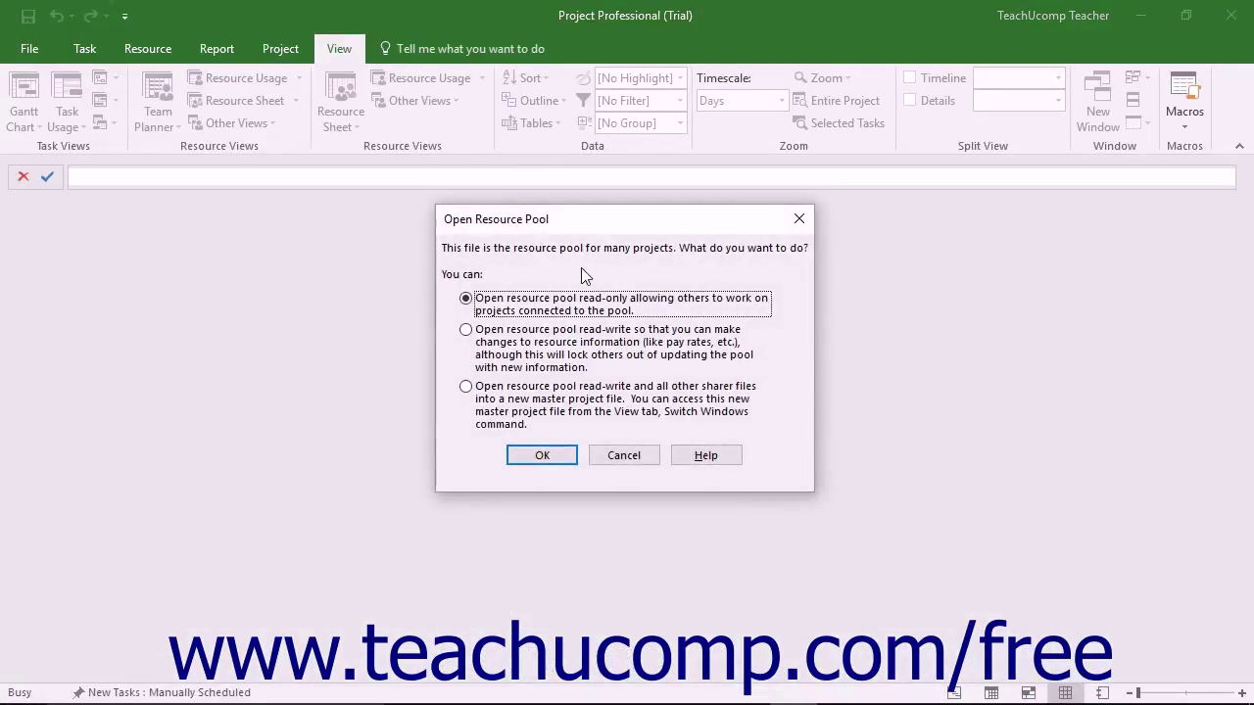
Open the pool read-write, show the Details form below the sheet, and select John Doe.
click(578, 335)
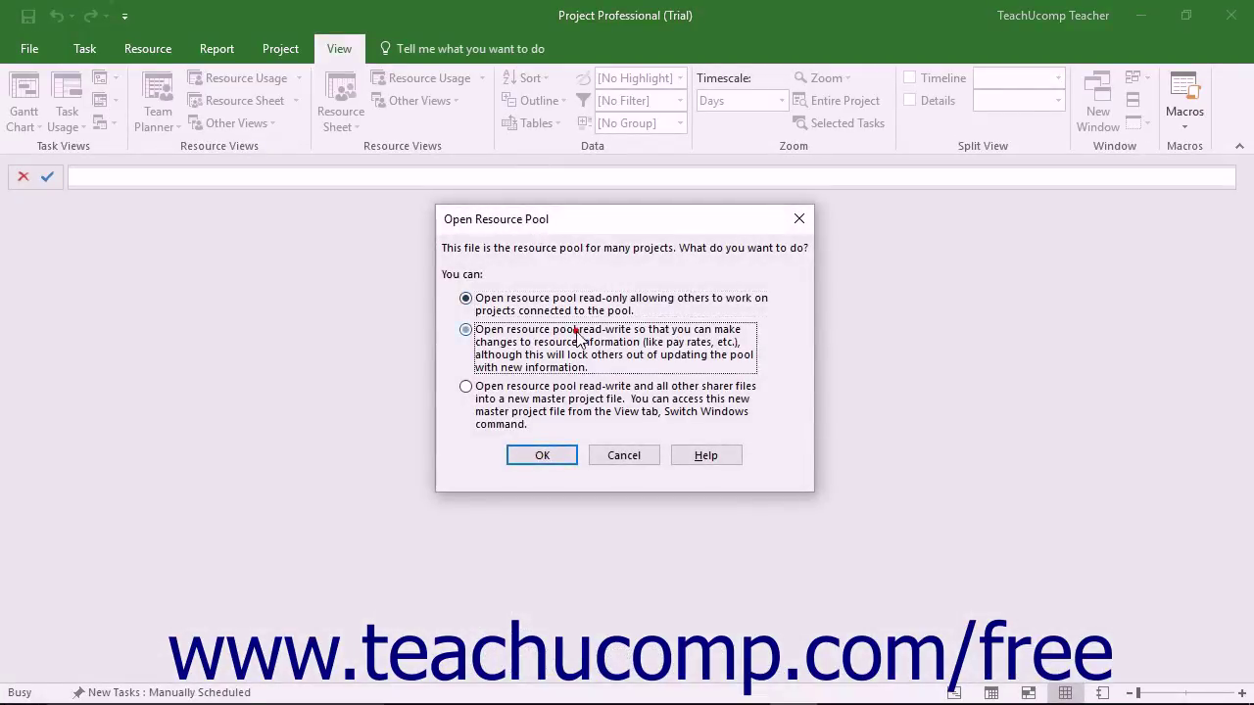
click(549, 456)
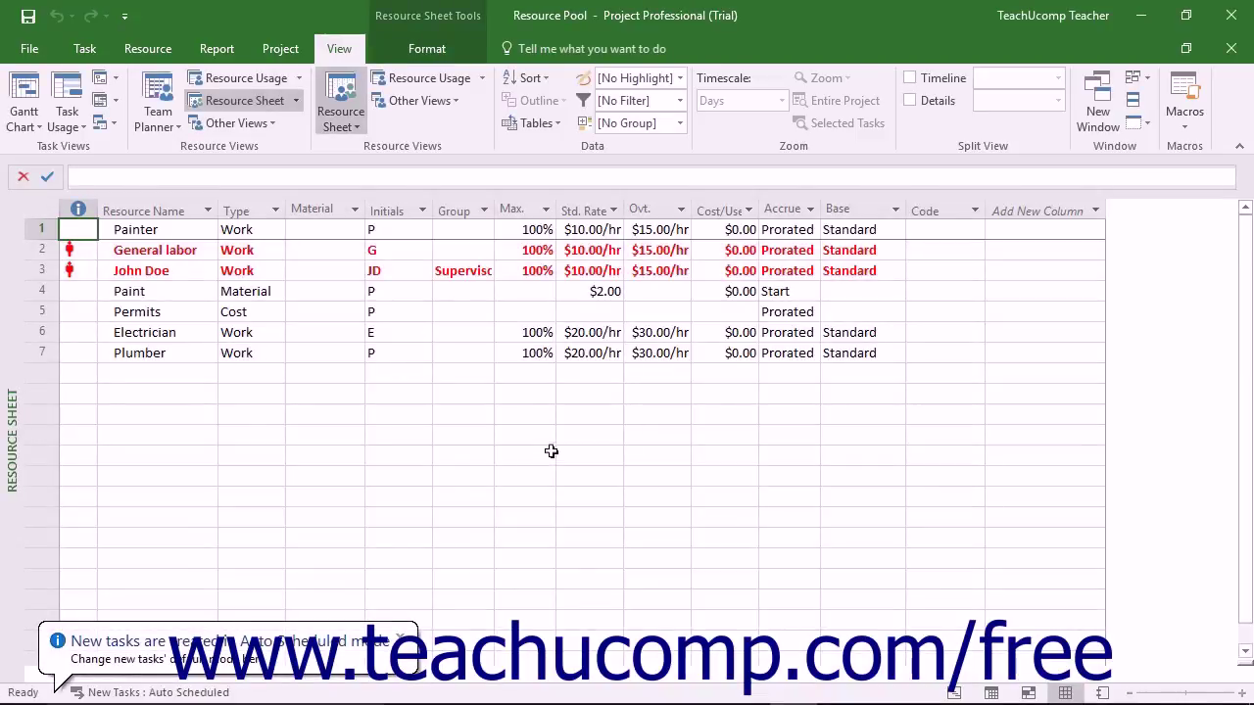
click(910, 101)
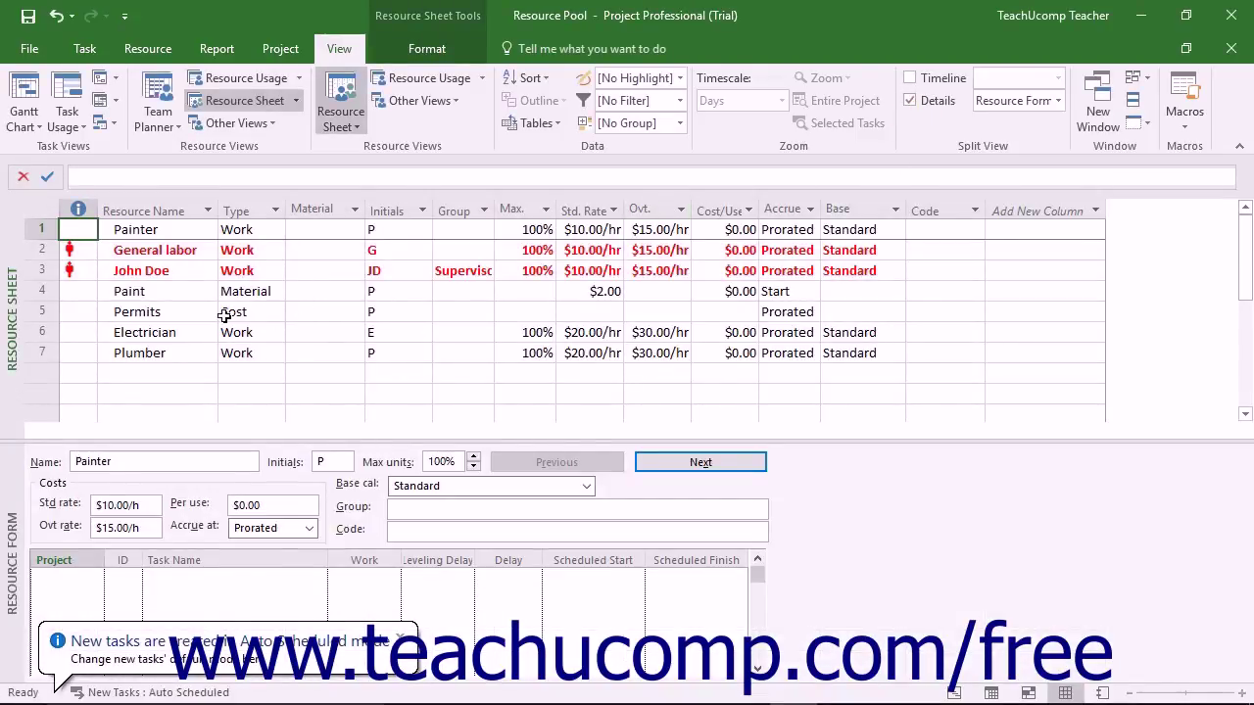
click(47, 271)
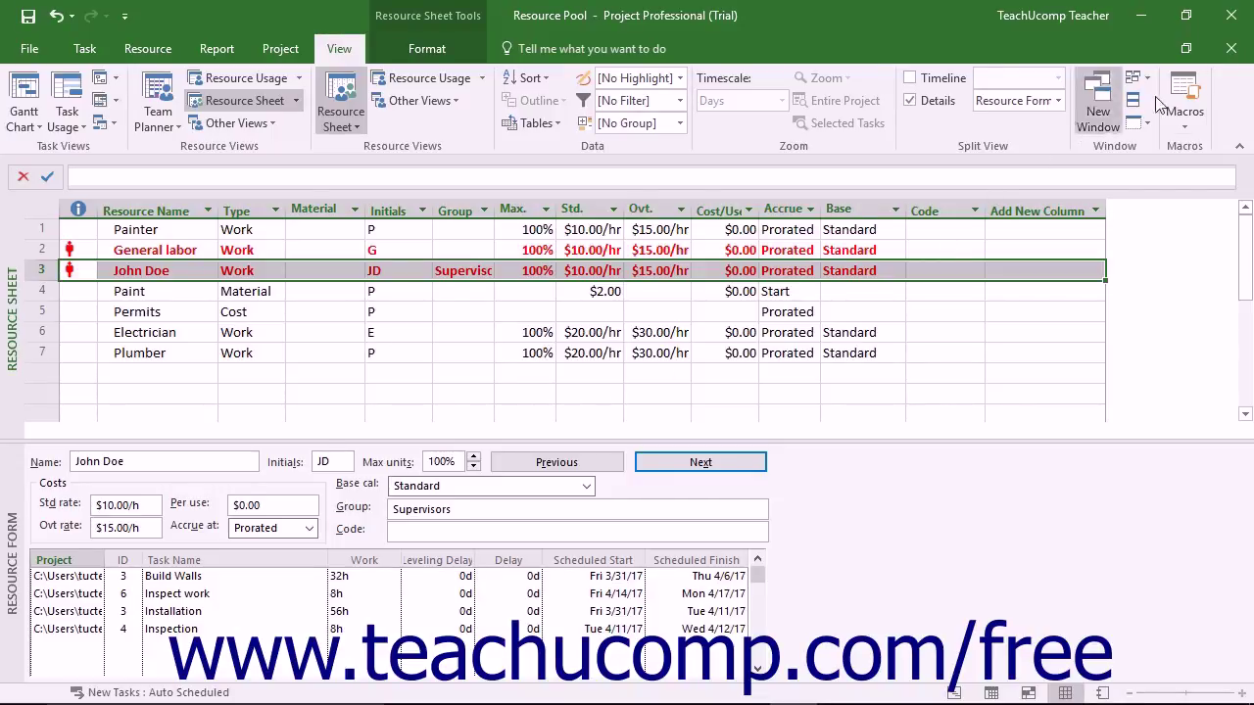
Close Resource Pool.mpp, saving its changes.
click(1231, 49)
click(541, 422)
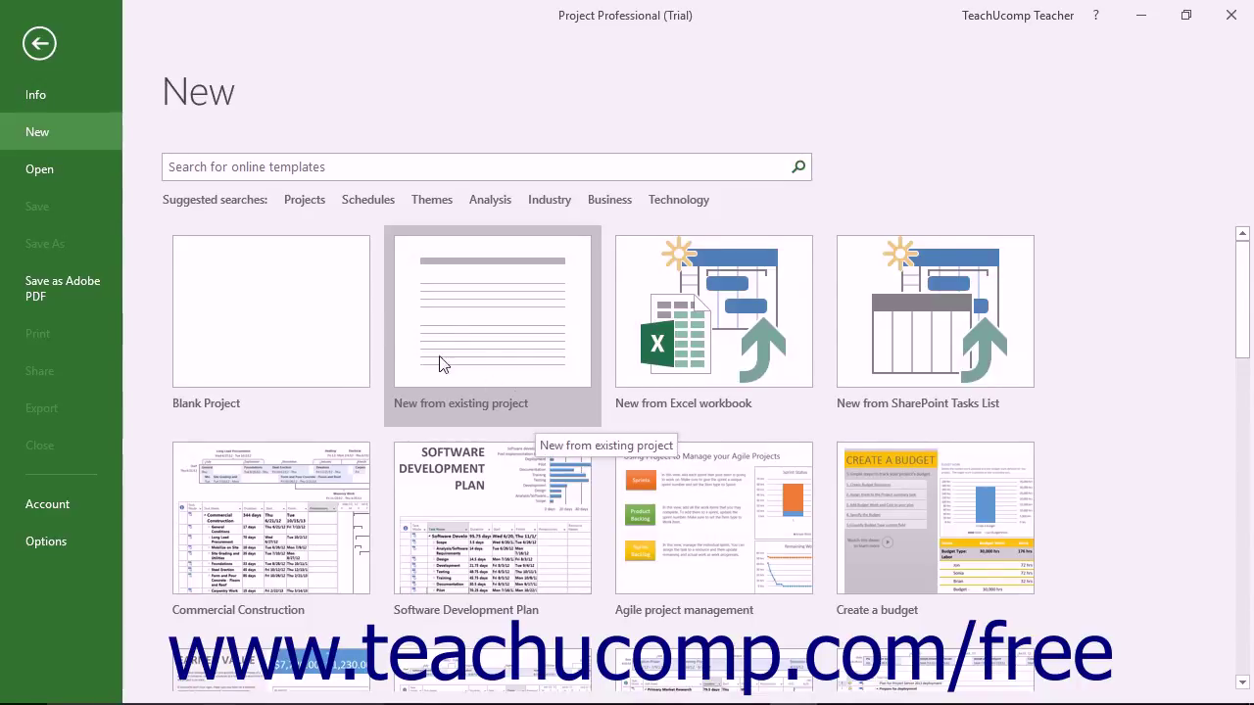
Reopen Resource Pool.mpp from recent files with read-write access selected.
click(79, 182)
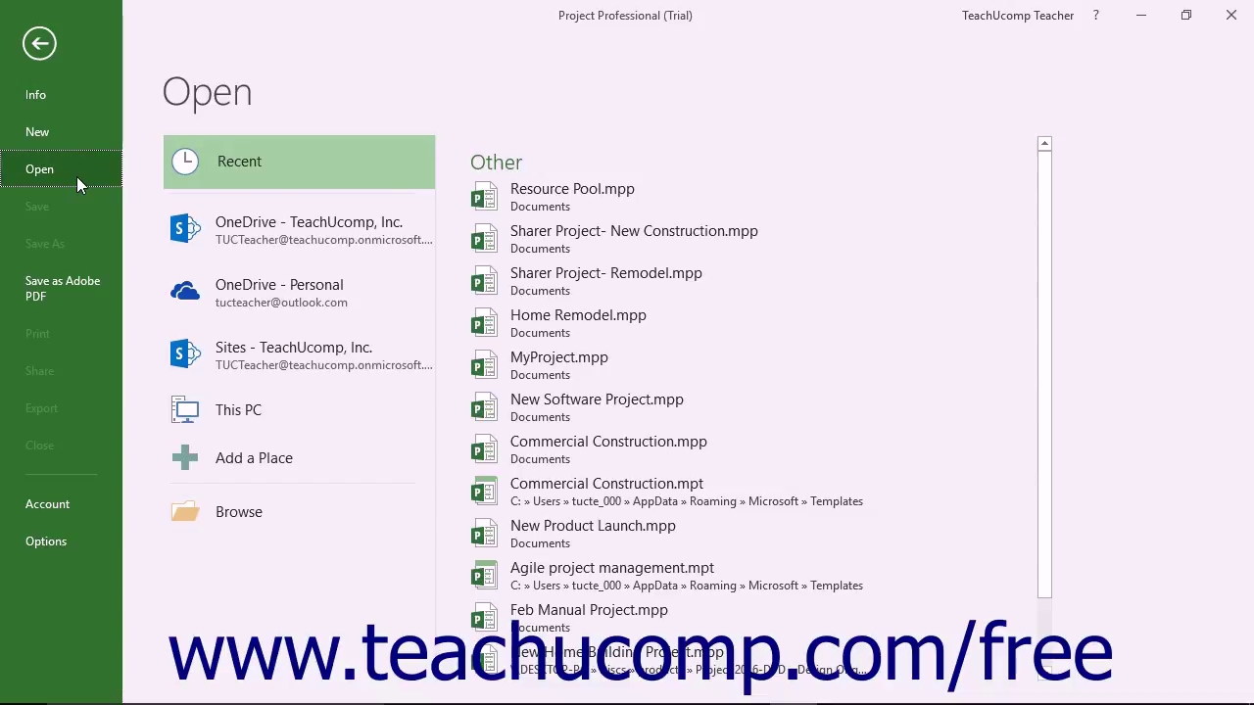
click(554, 206)
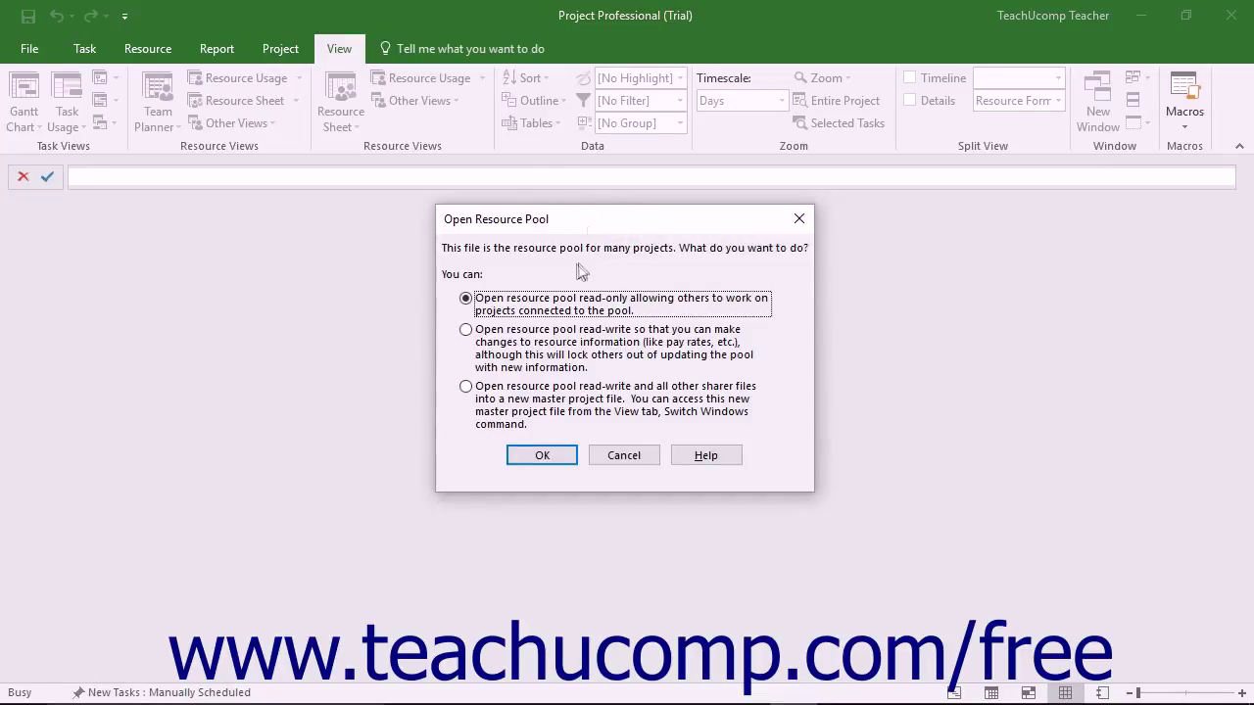
click(536, 356)
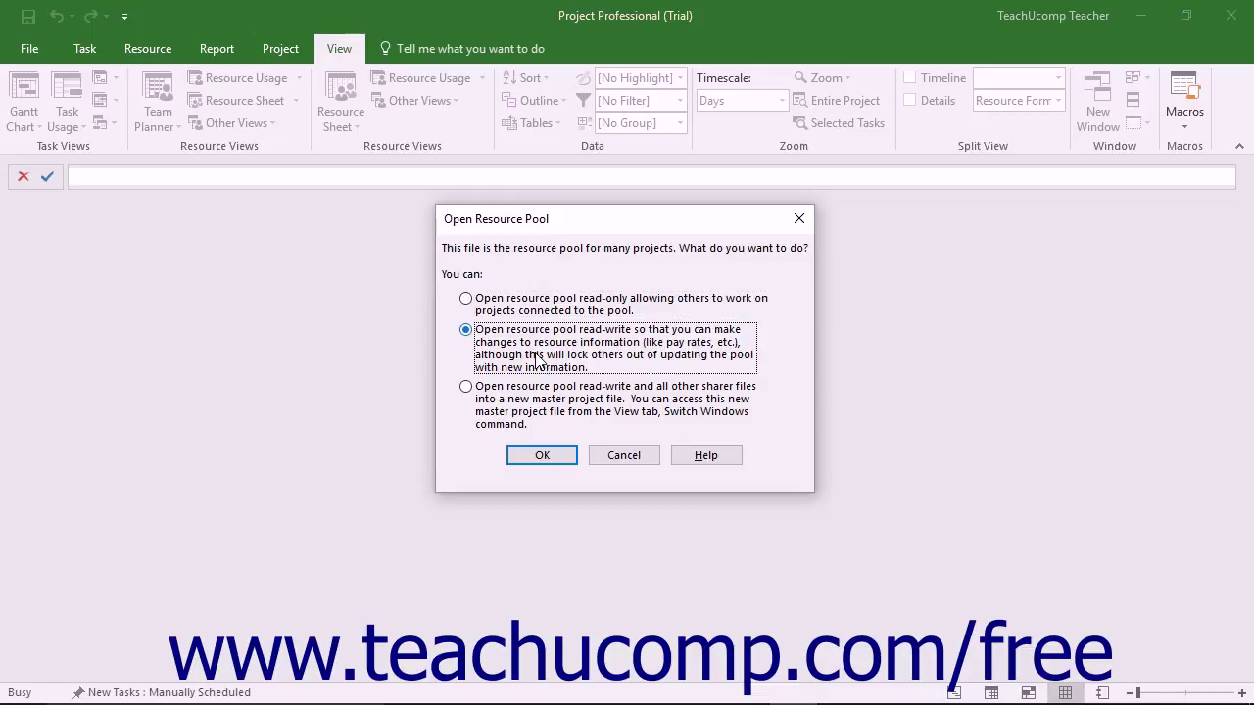
Set the Plumber's rates to $30.00/hr standard and $45.00/hr overtime, then close the pool.
click(535, 455)
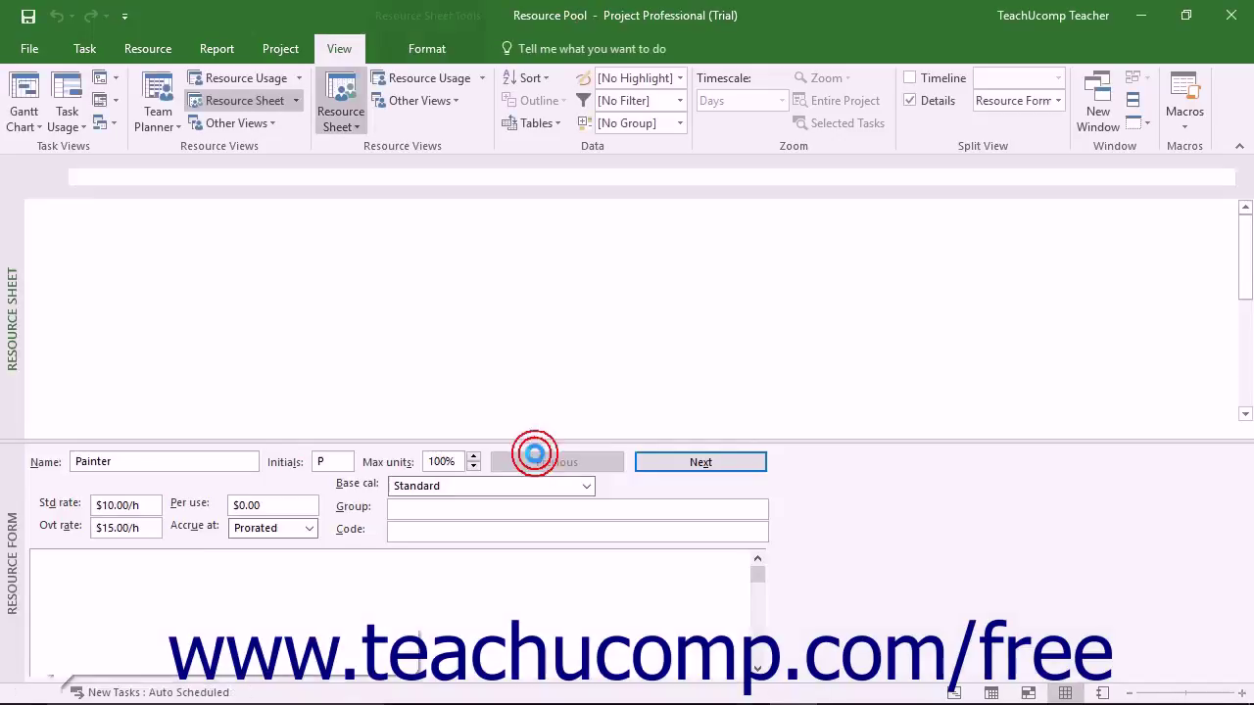
click(588, 353)
text(30)
key(Tab)
text(45)
key(Tab)
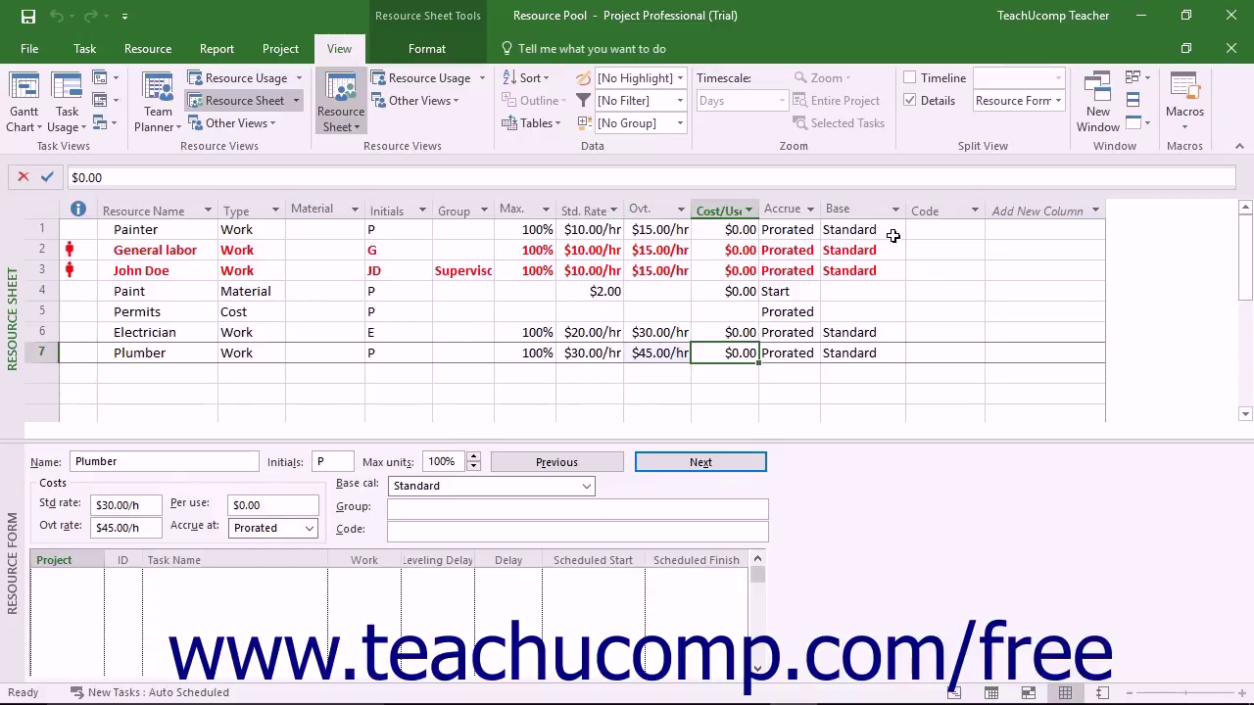
click(1229, 49)
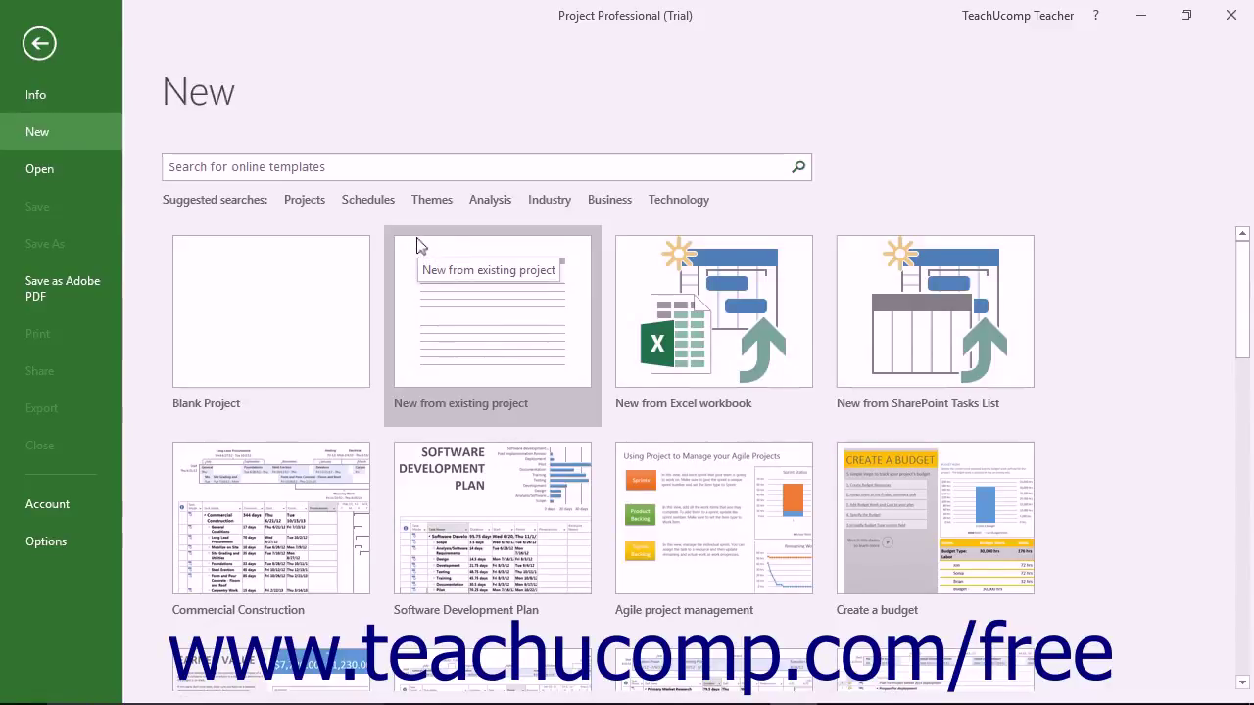
Open Sharer Project- New Construction.mpp together with its resource pool.
click(39, 169)
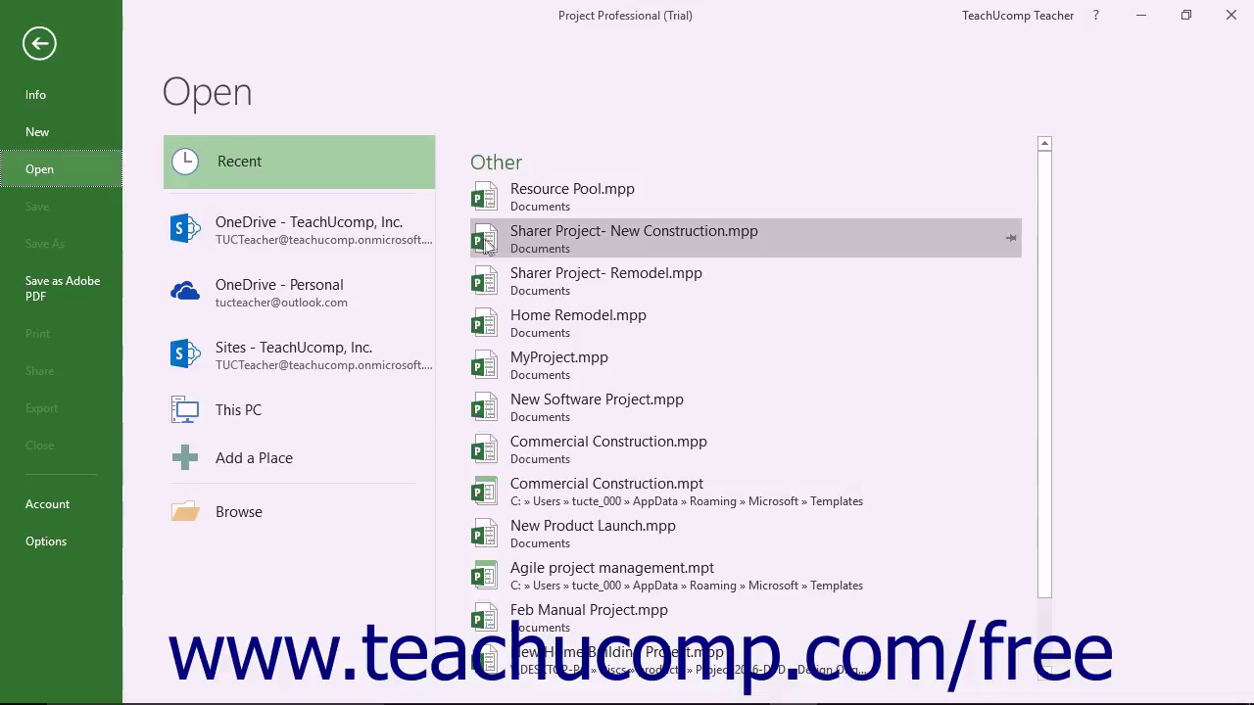
click(566, 237)
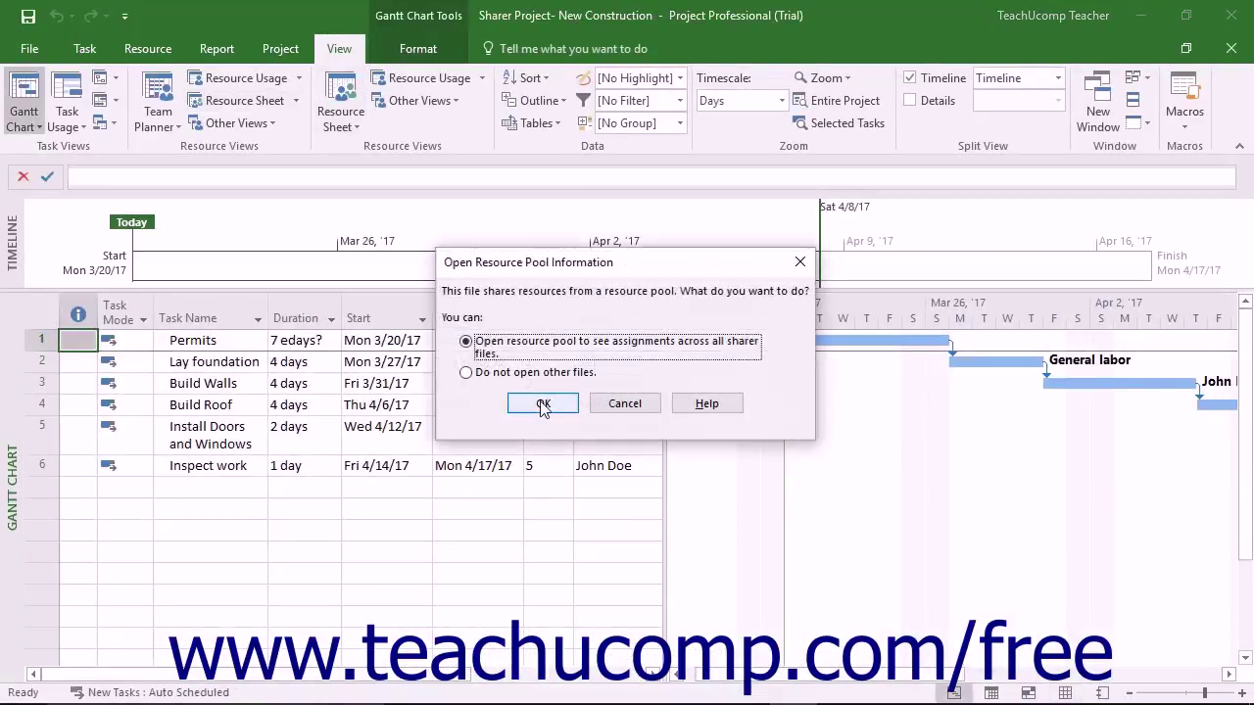
click(557, 409)
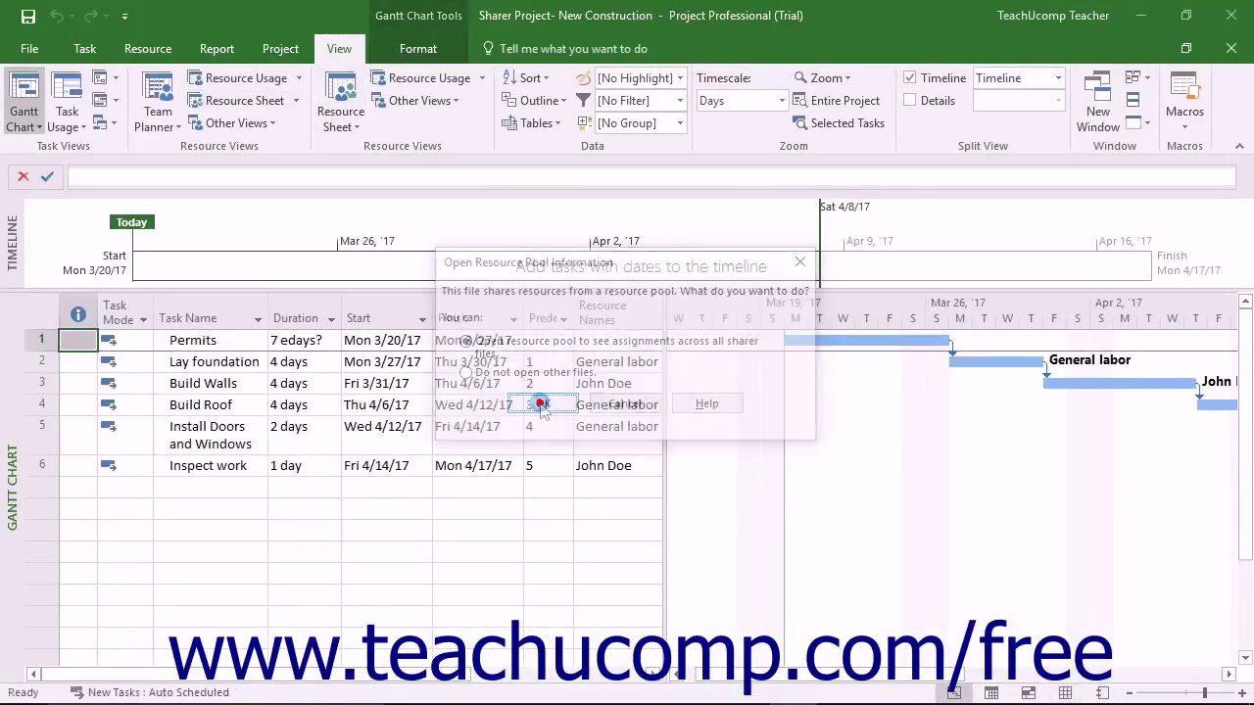
Update the resource pool from Sharer Project- New Construction, then close the sharer project.
click(400, 641)
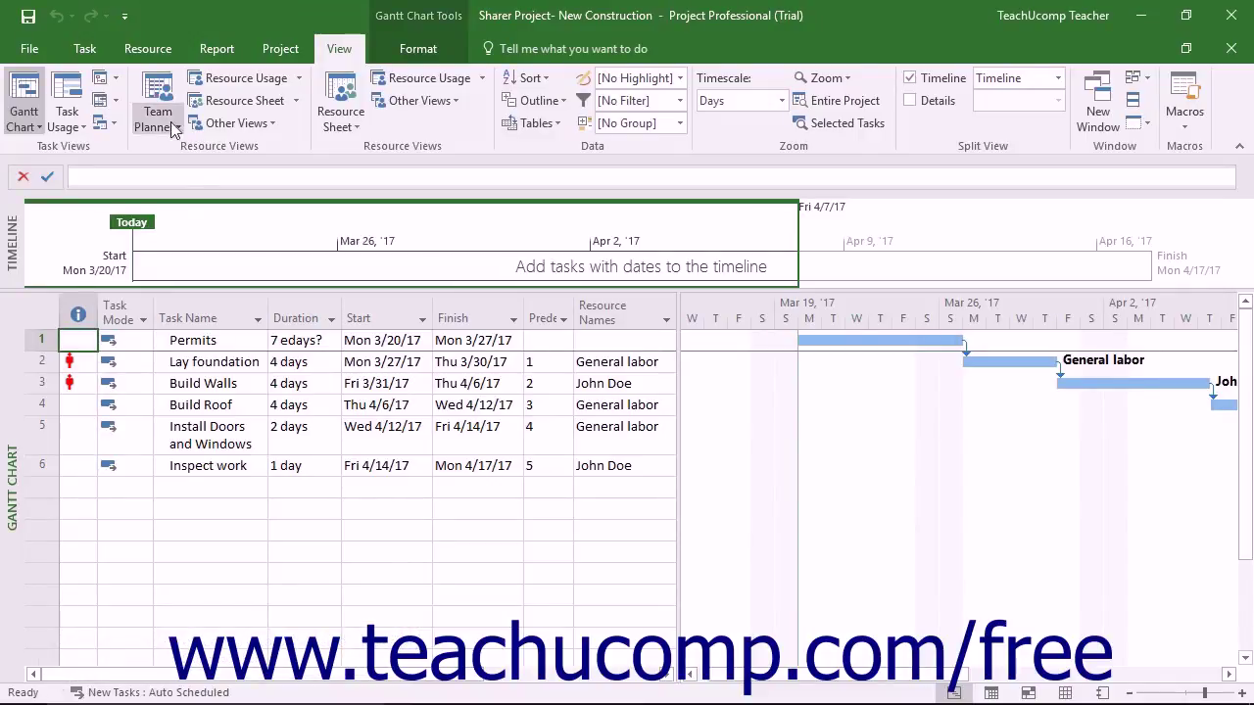
click(163, 53)
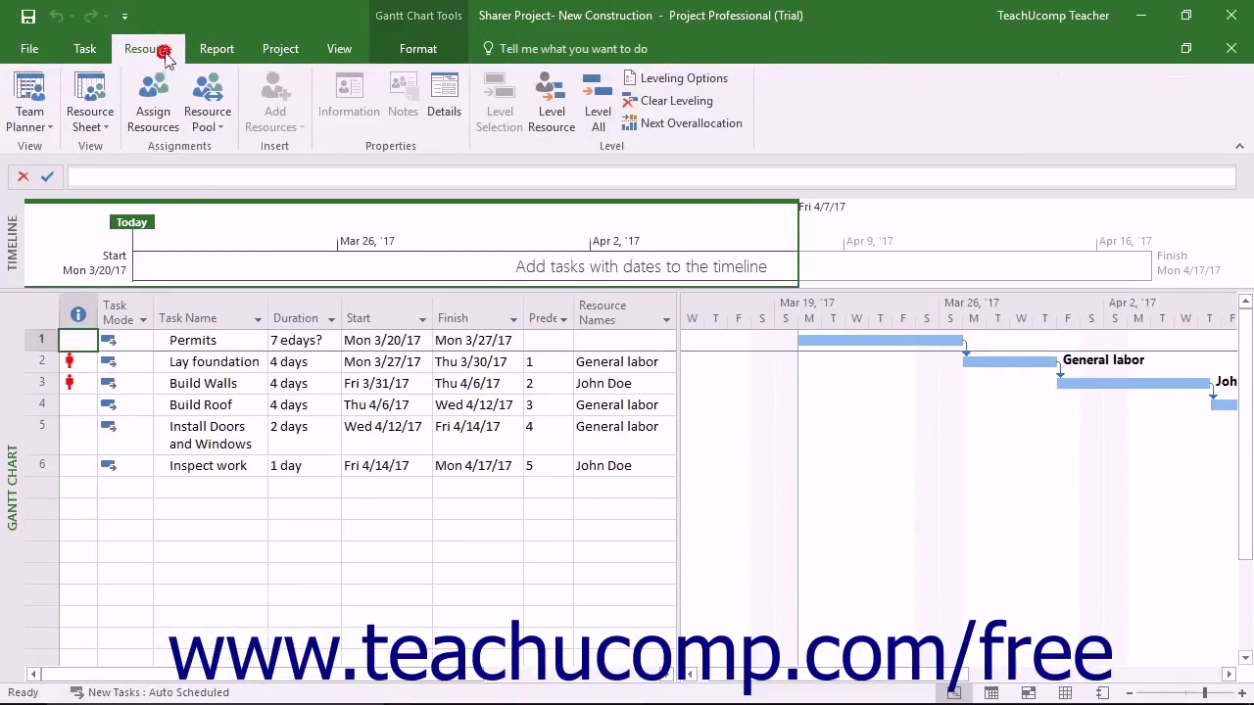
click(210, 121)
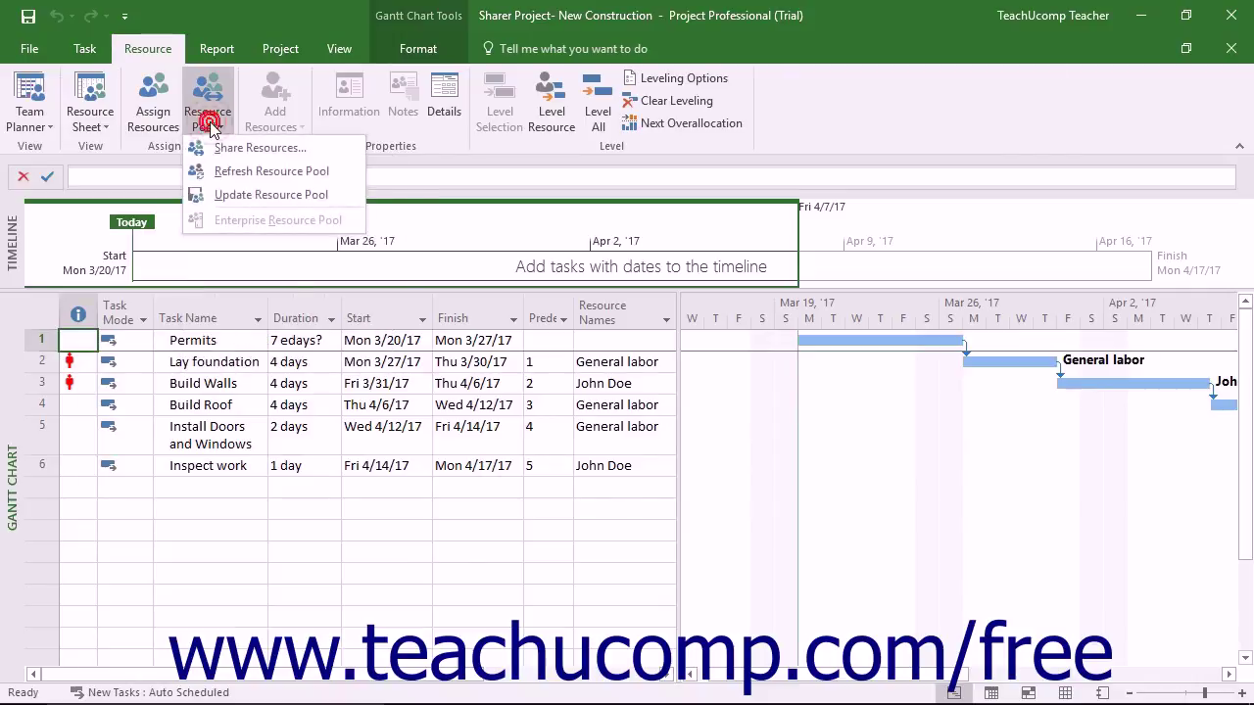
click(239, 194)
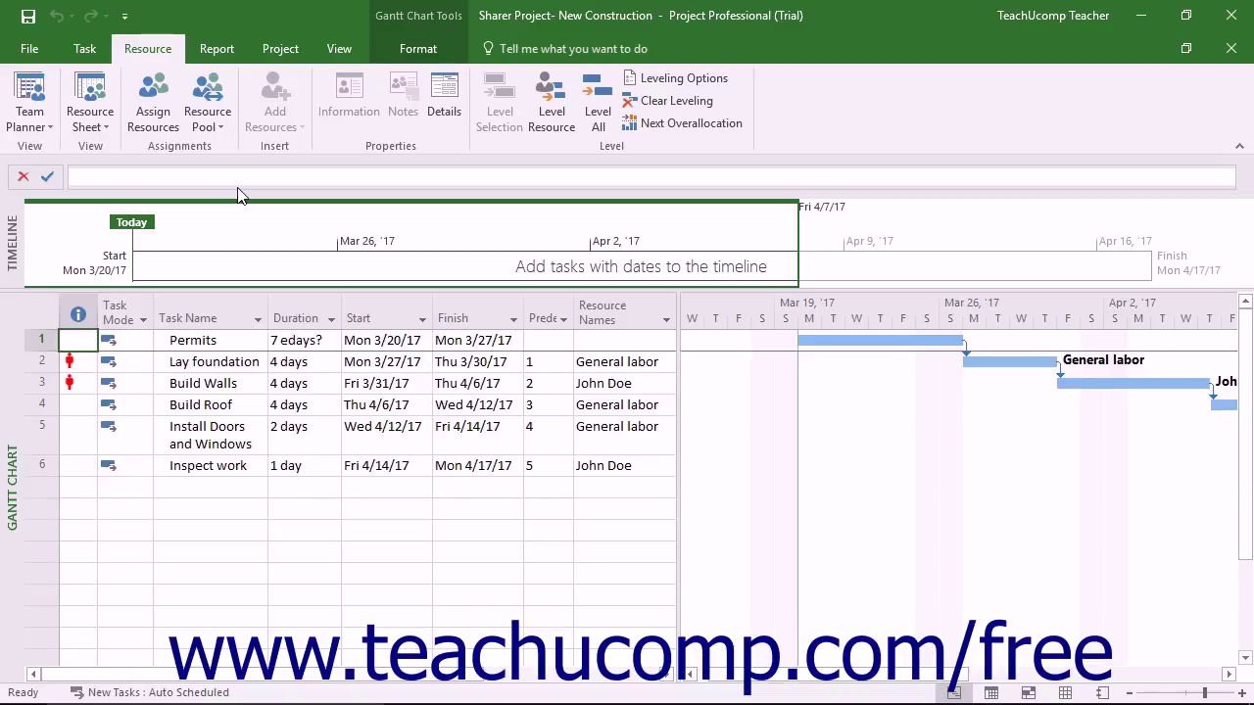
click(1232, 48)
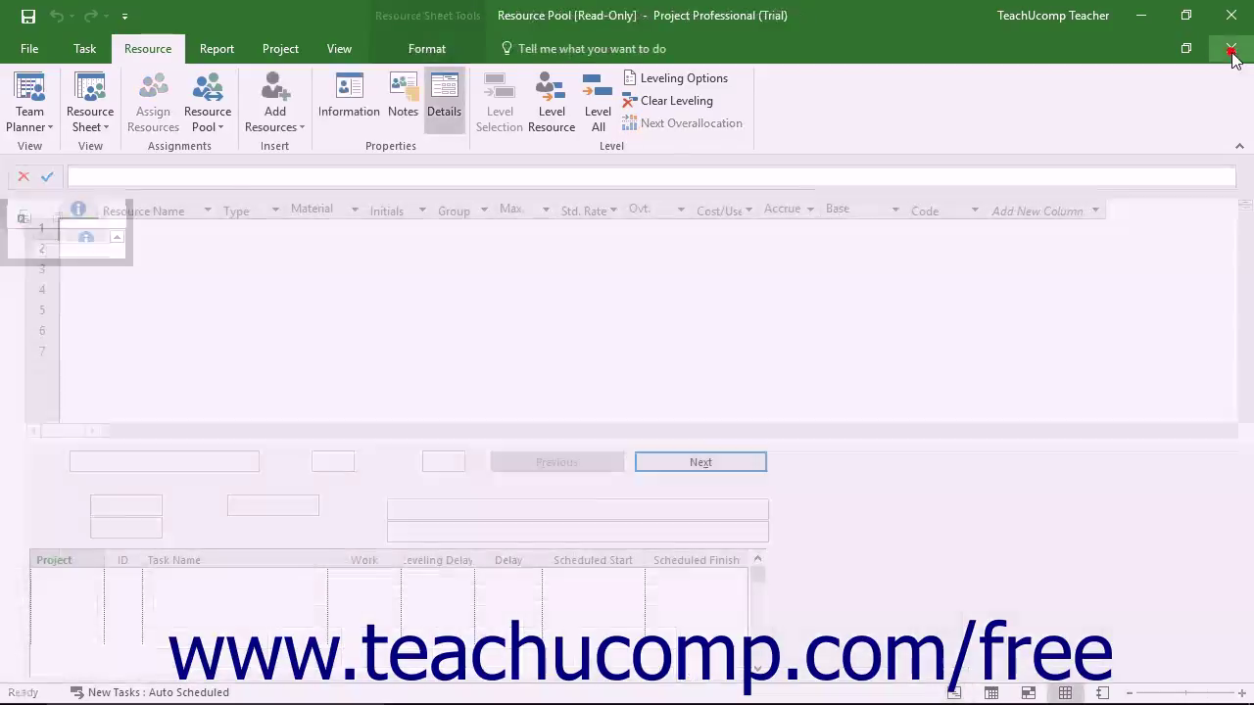
Close the read-only pool and open Sharer Project- Remodel.mpp from recent files.
click(1232, 49)
key(alt+f)
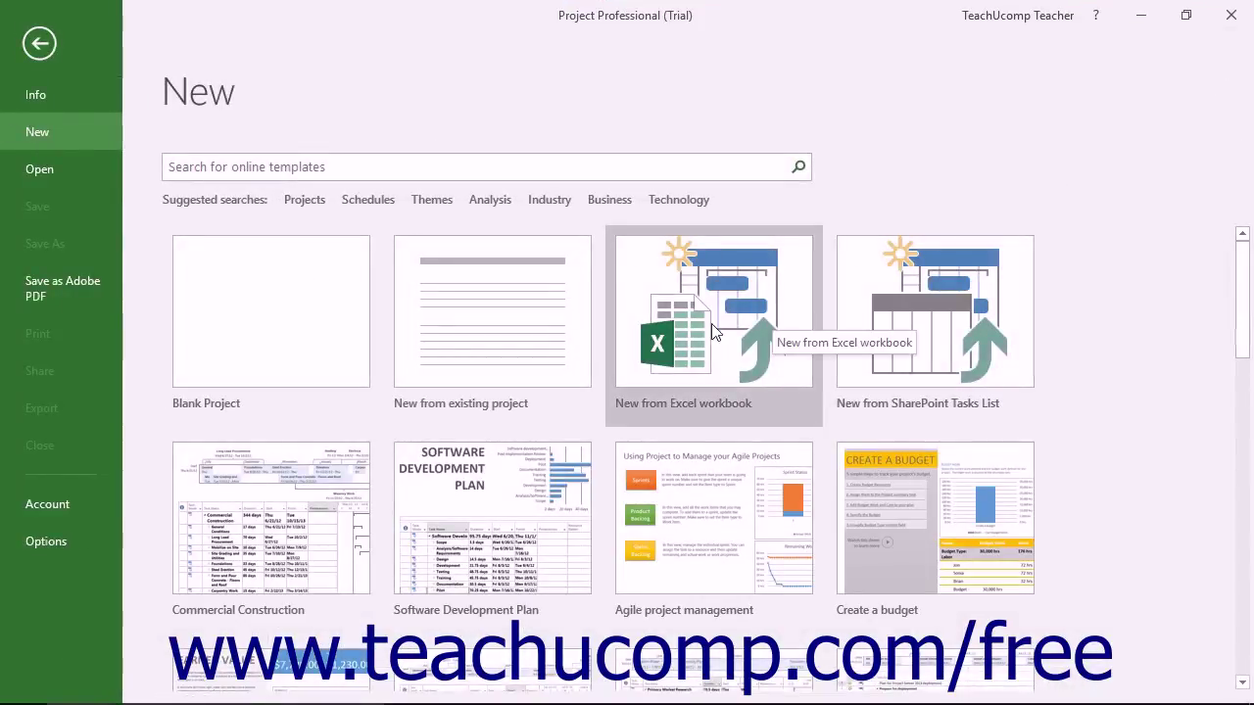
click(84, 172)
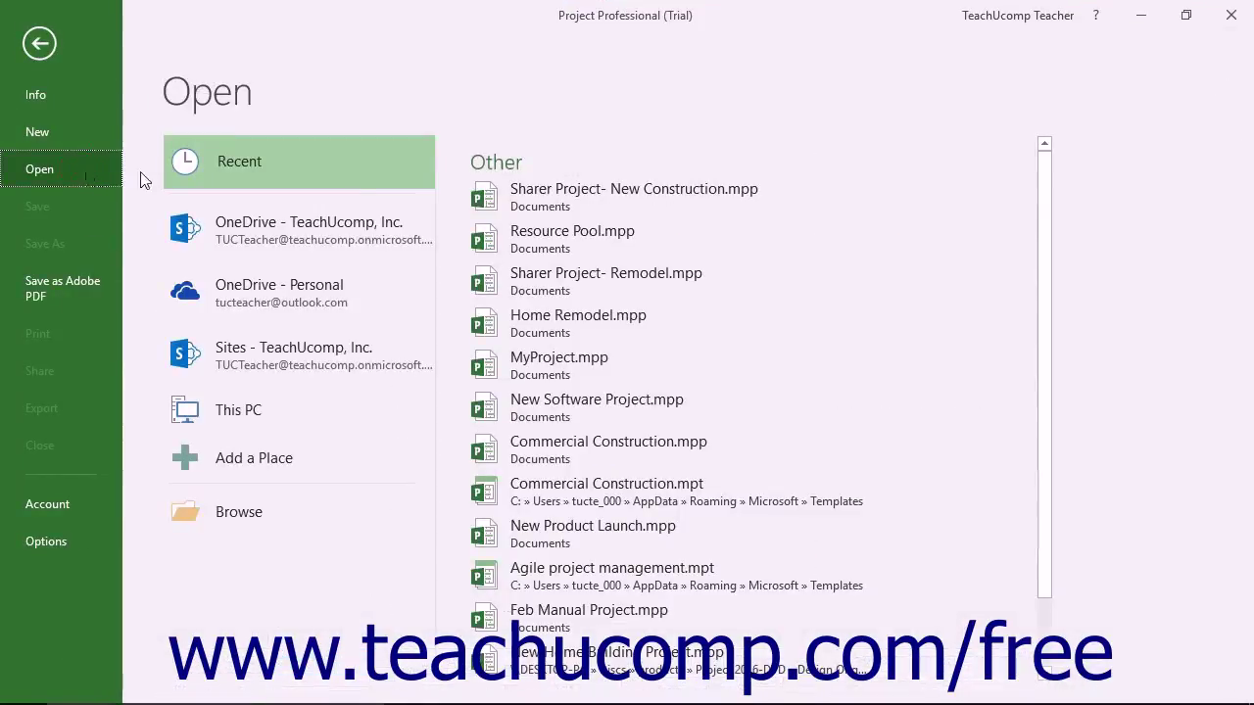
click(607, 277)
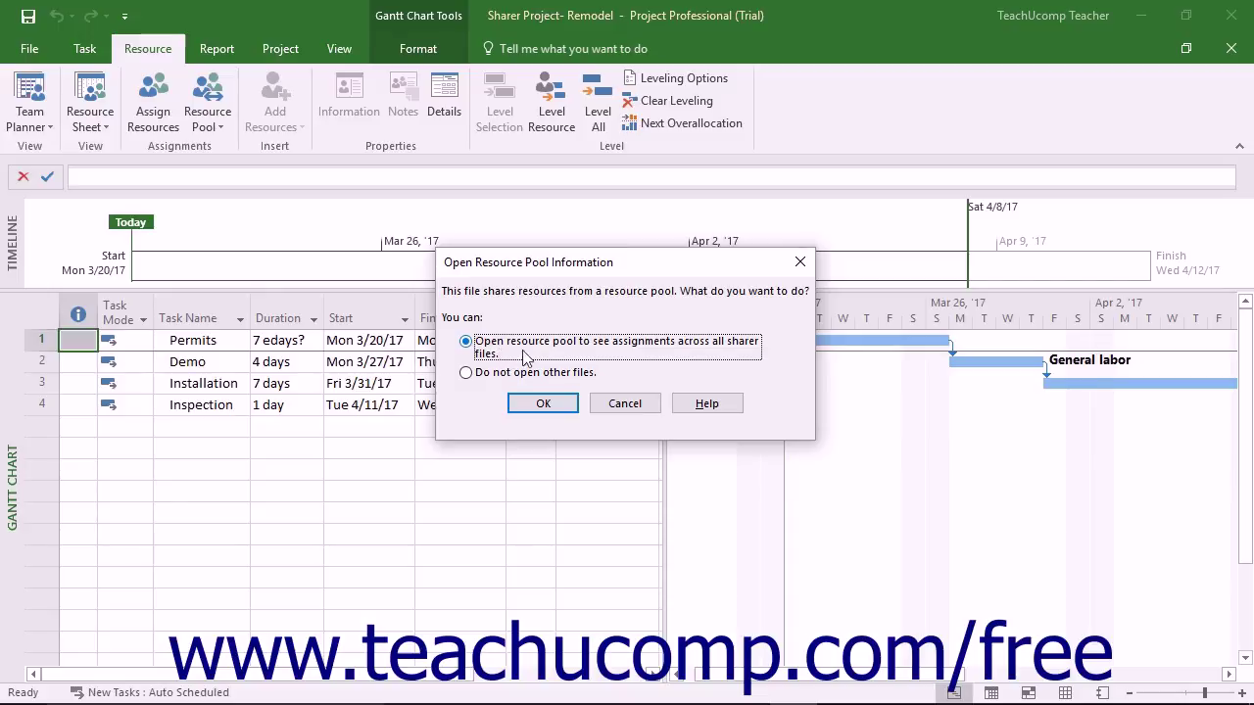
Open the pool alongside, then replace John Doe with General labor on the Installation task.
click(545, 403)
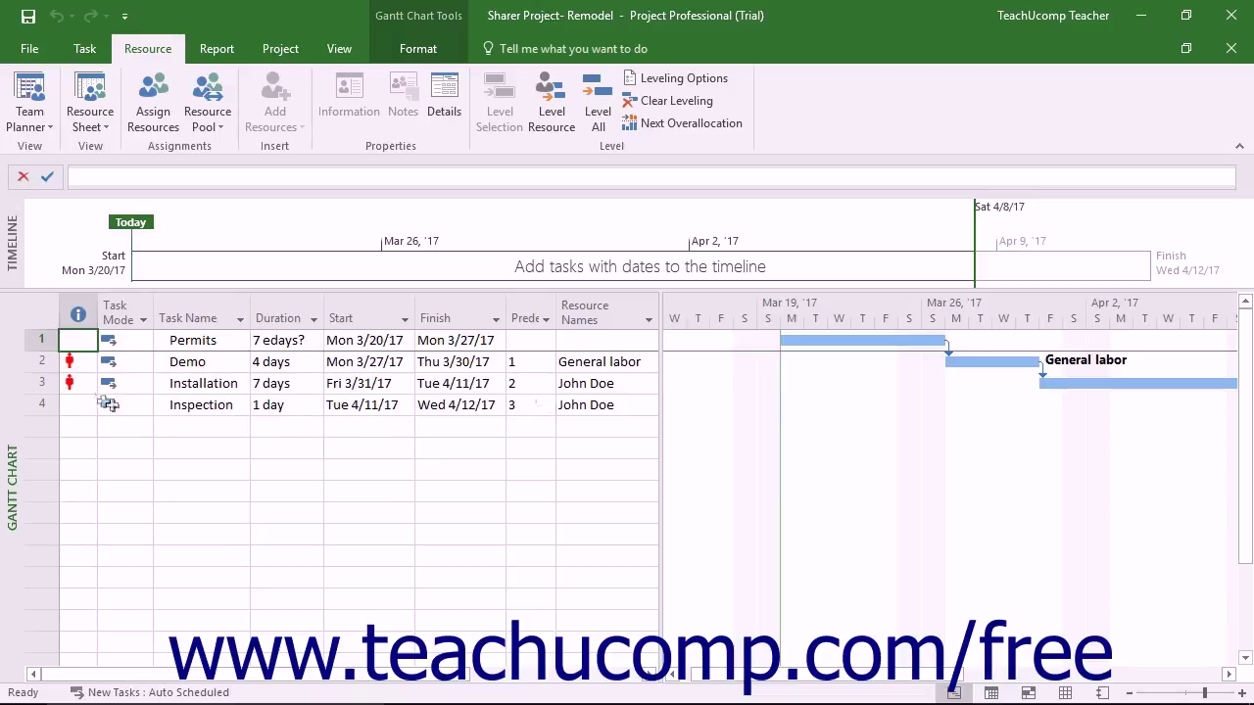
click(78, 383)
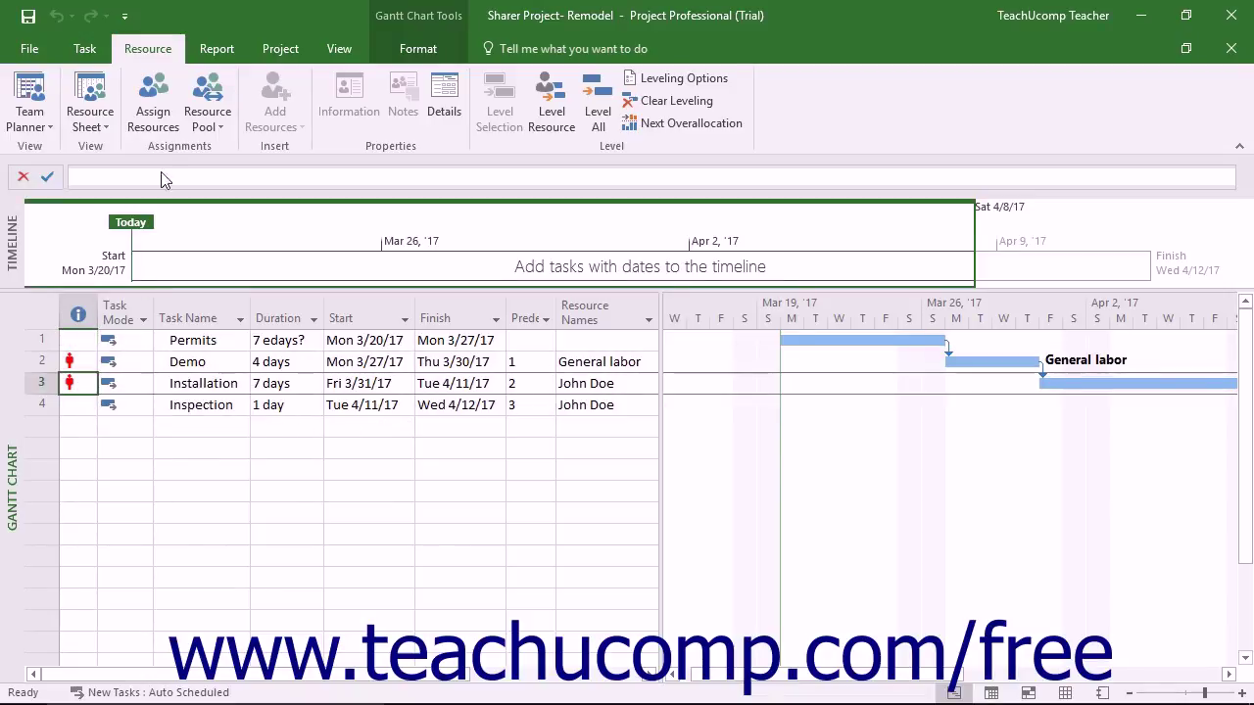
click(153, 110)
click(776, 419)
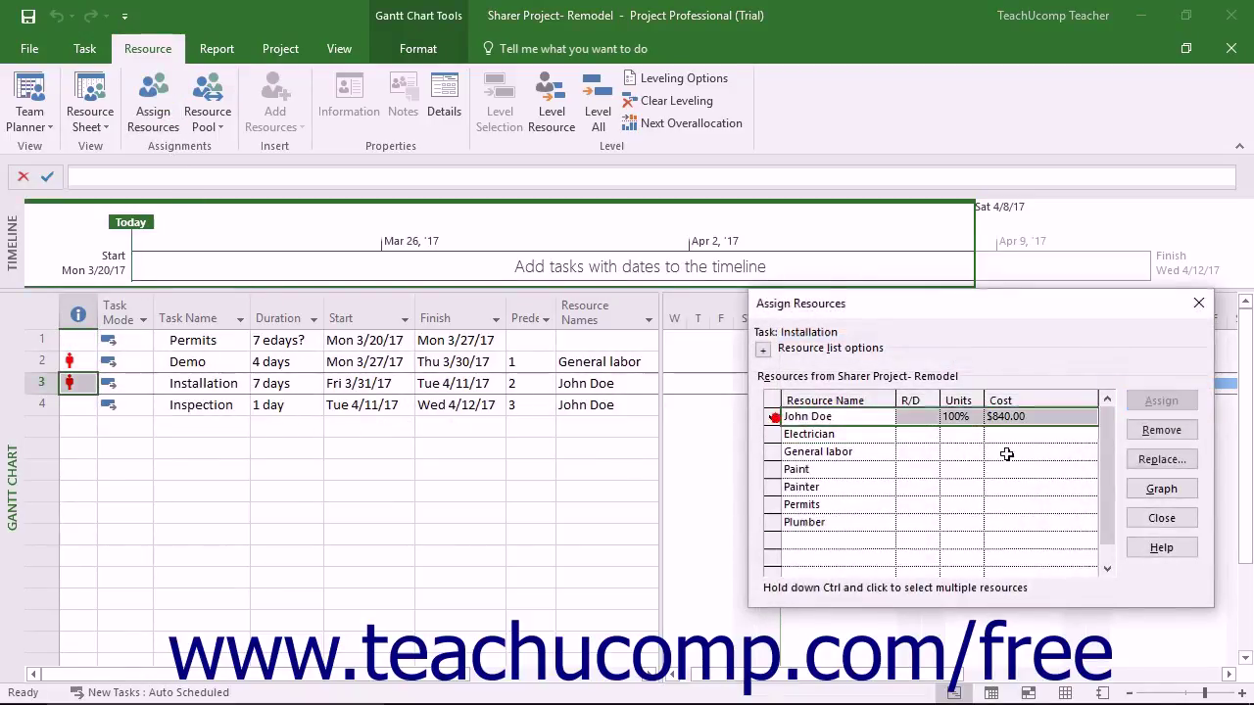
click(1161, 430)
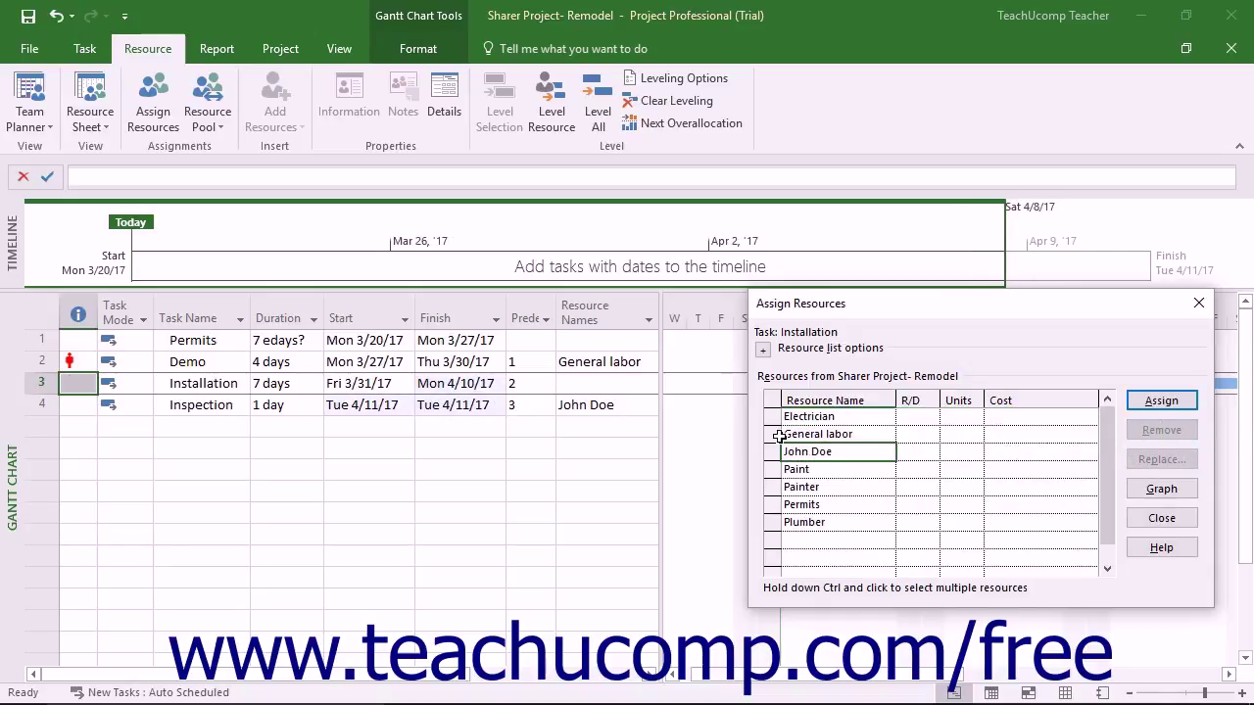
click(778, 434)
click(1161, 400)
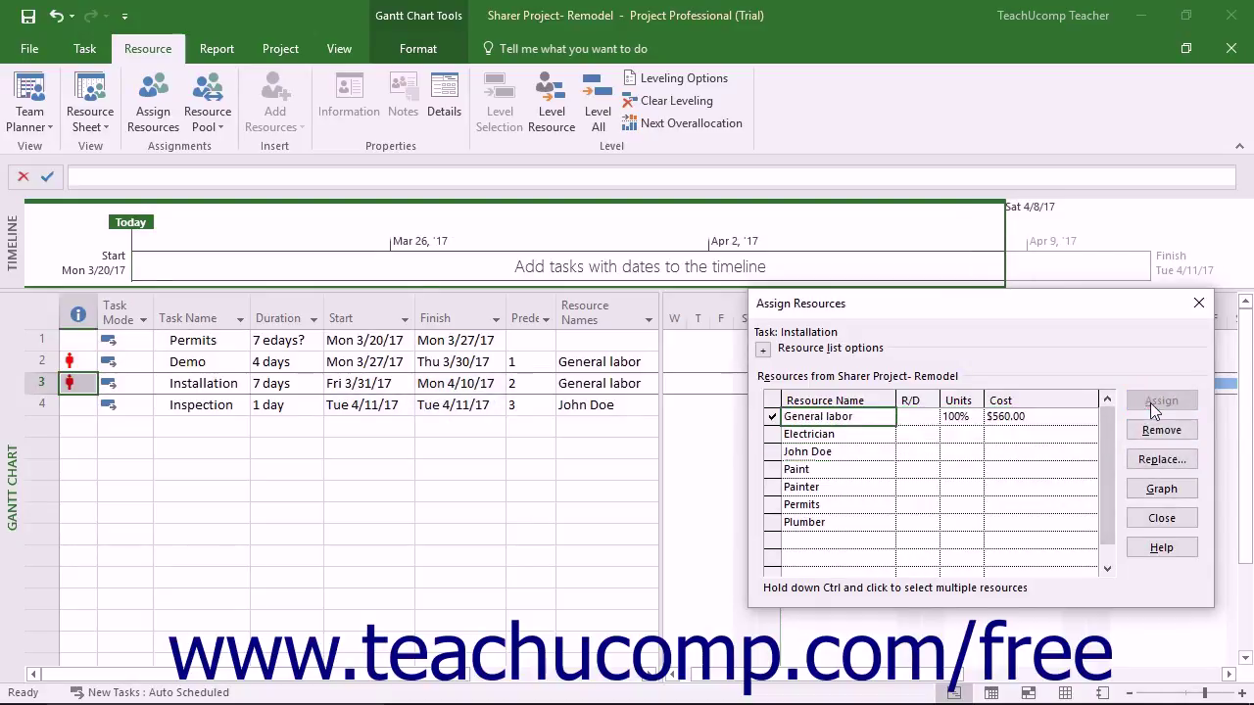
click(1161, 518)
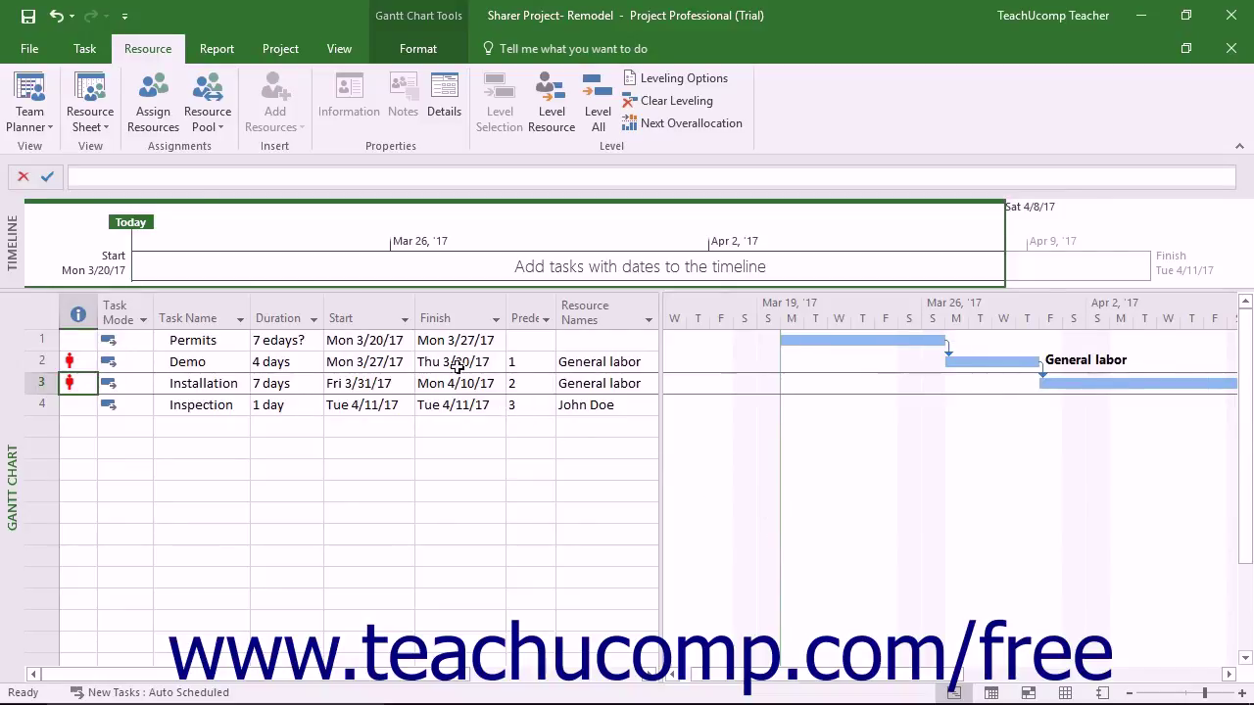
Update the pool from Sharer Project- Remodel, saving the sharer, then close both files.
click(222, 119)
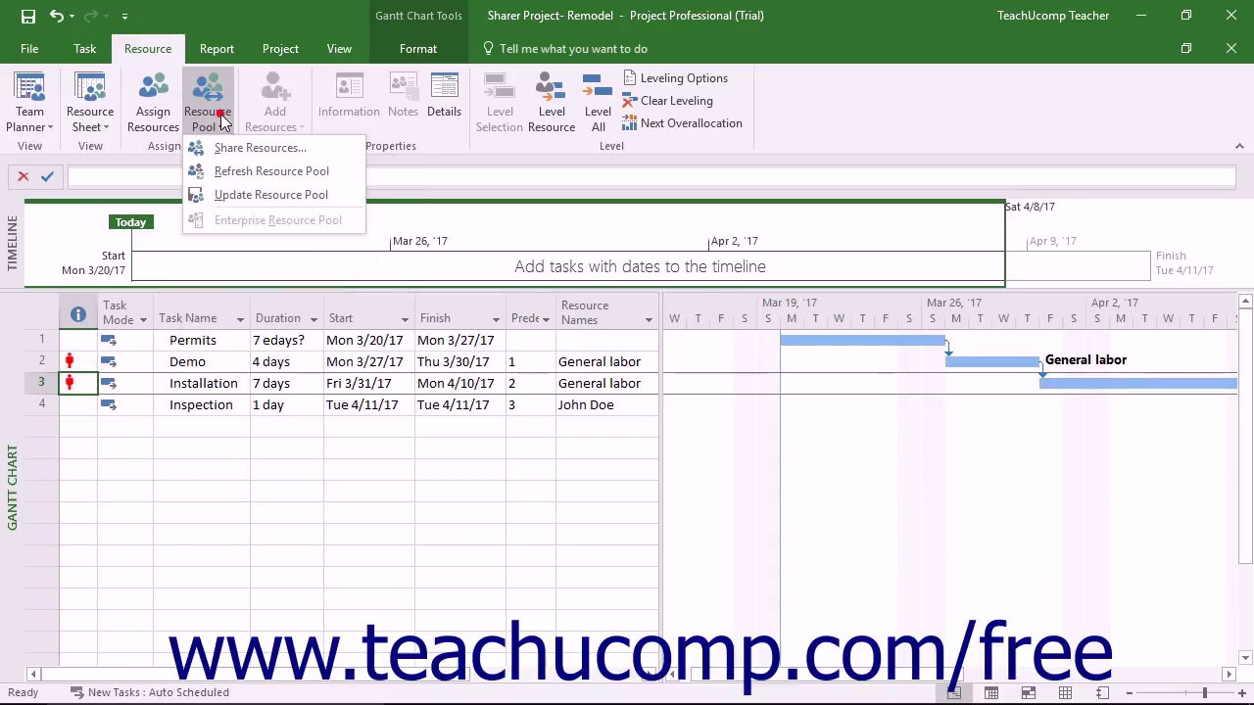
click(252, 196)
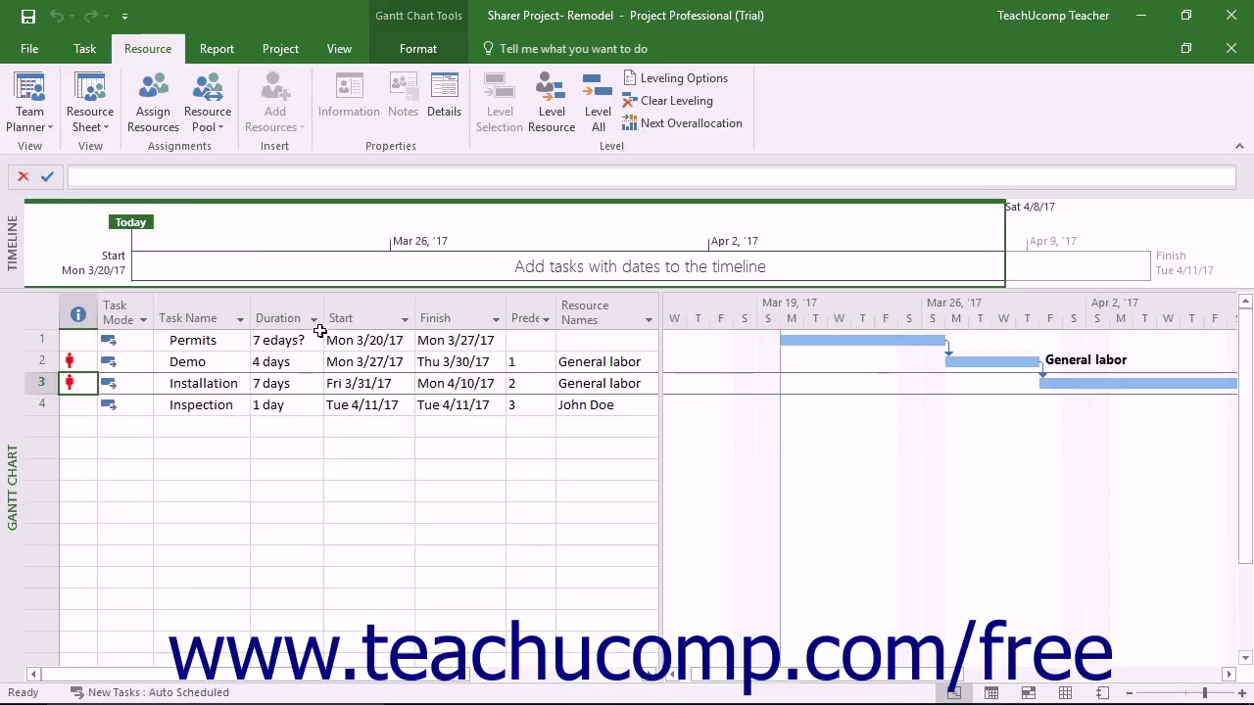
click(32, 21)
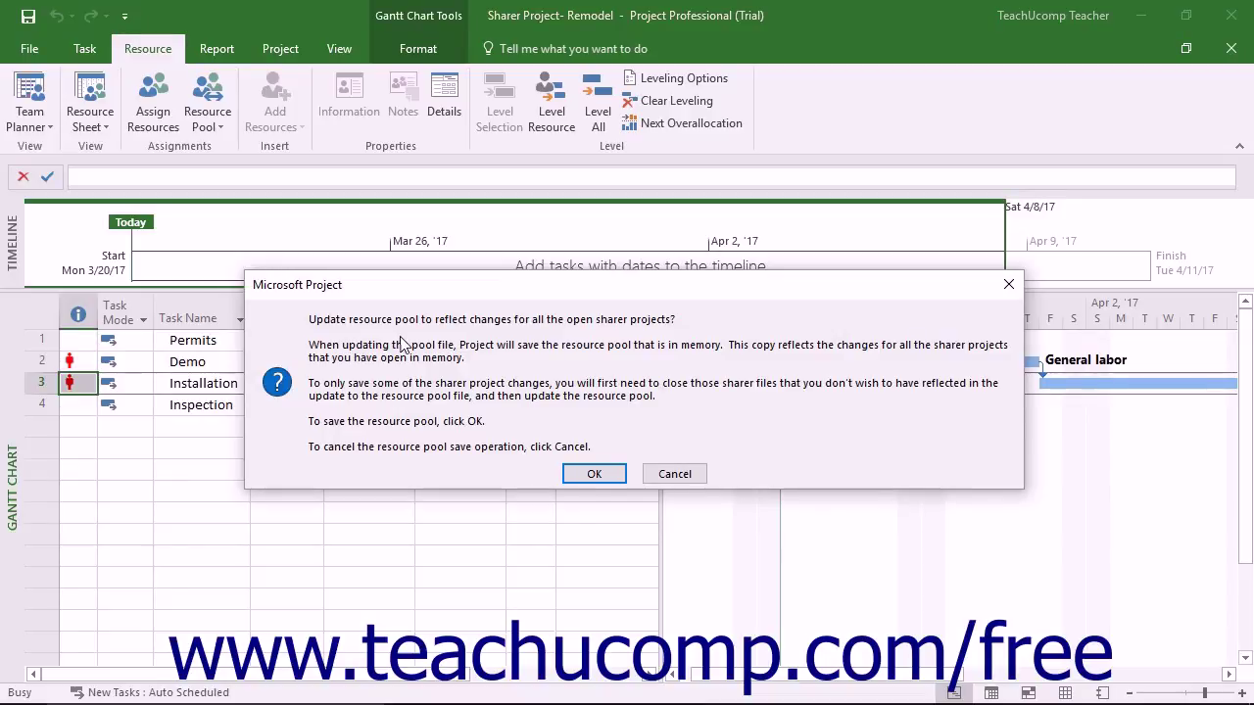
click(593, 478)
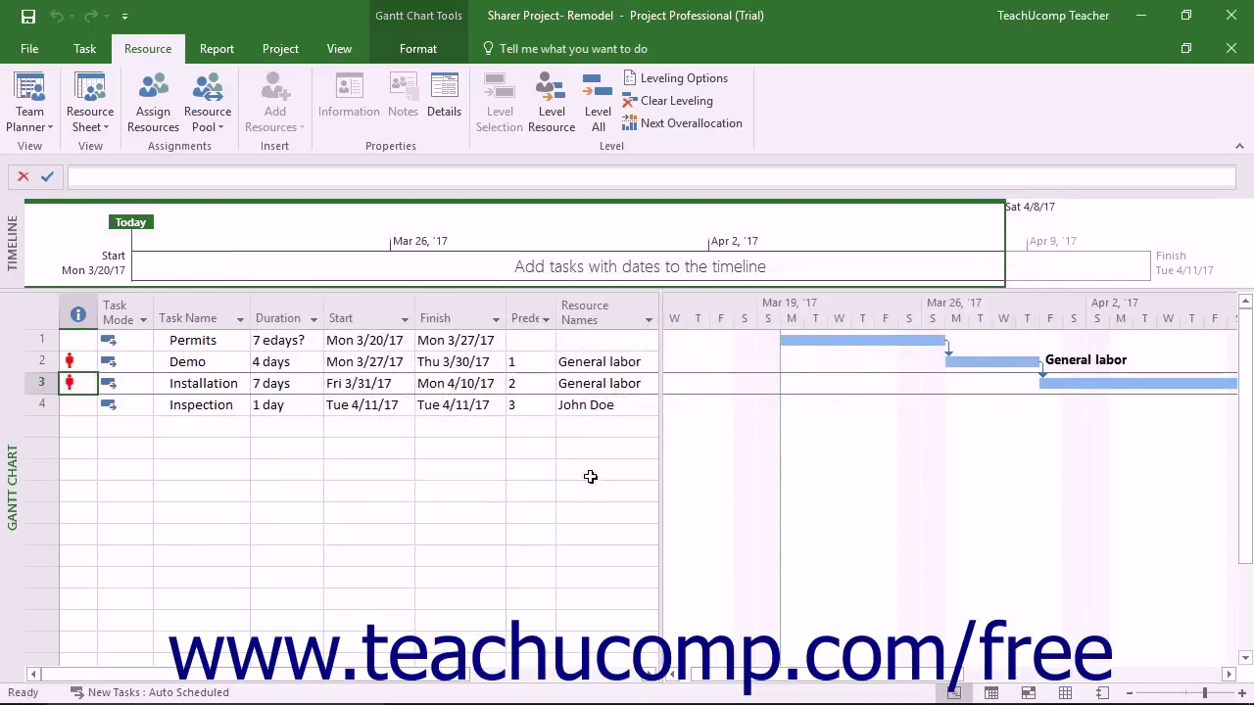
click(1229, 51)
click(1231, 48)
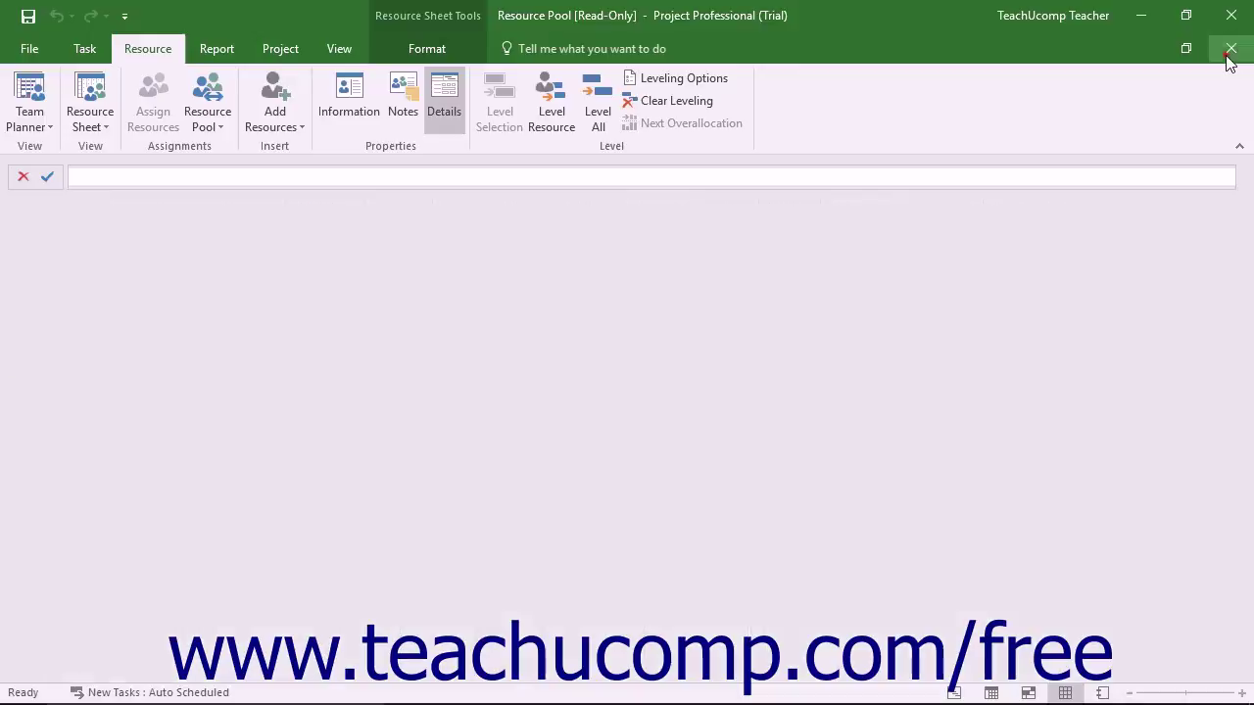
Permanently delete Sharer Project- Remodel from Documents in File Explorer, then close Explorer.
click(506, 696)
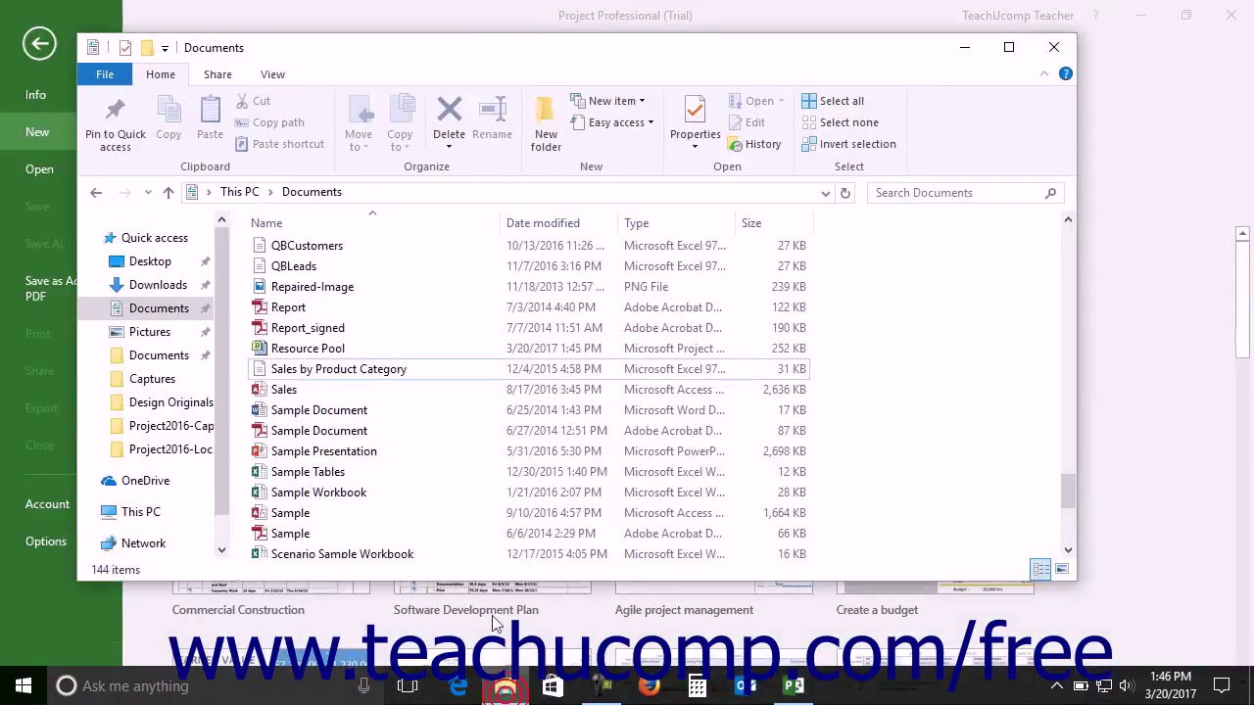
scroll(397, 529, down, 1)
click(400, 528)
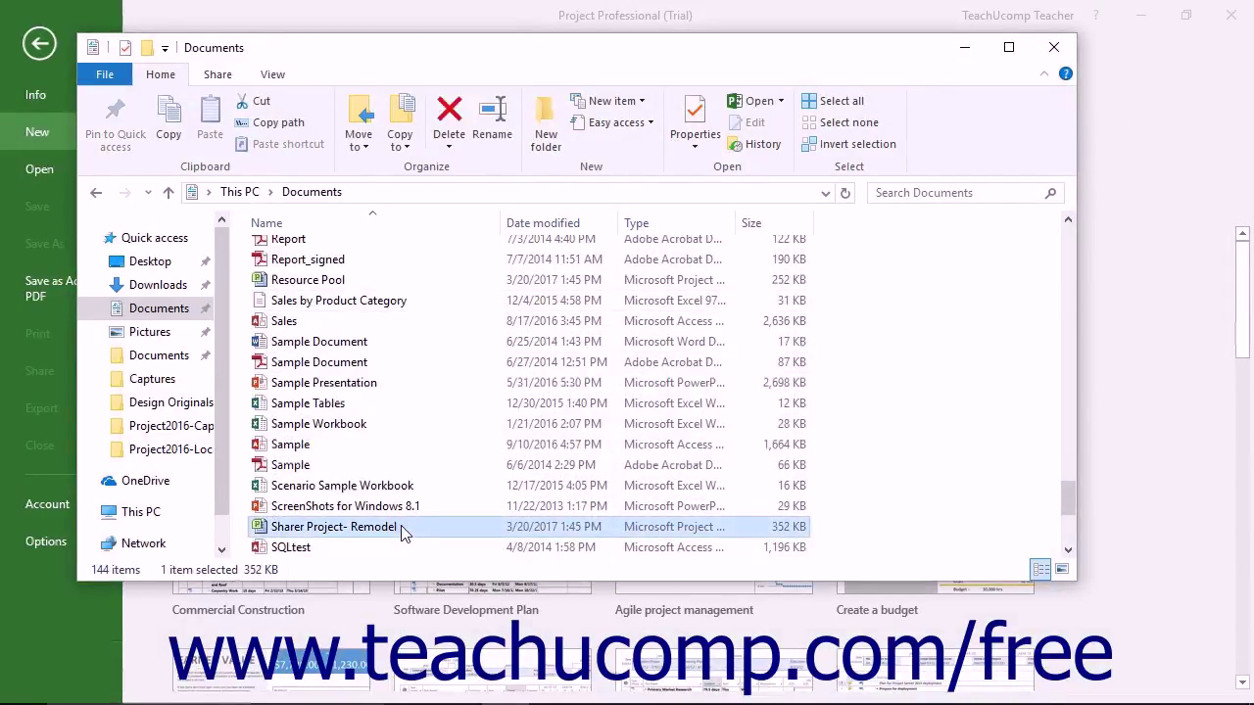
click(453, 143)
click(466, 191)
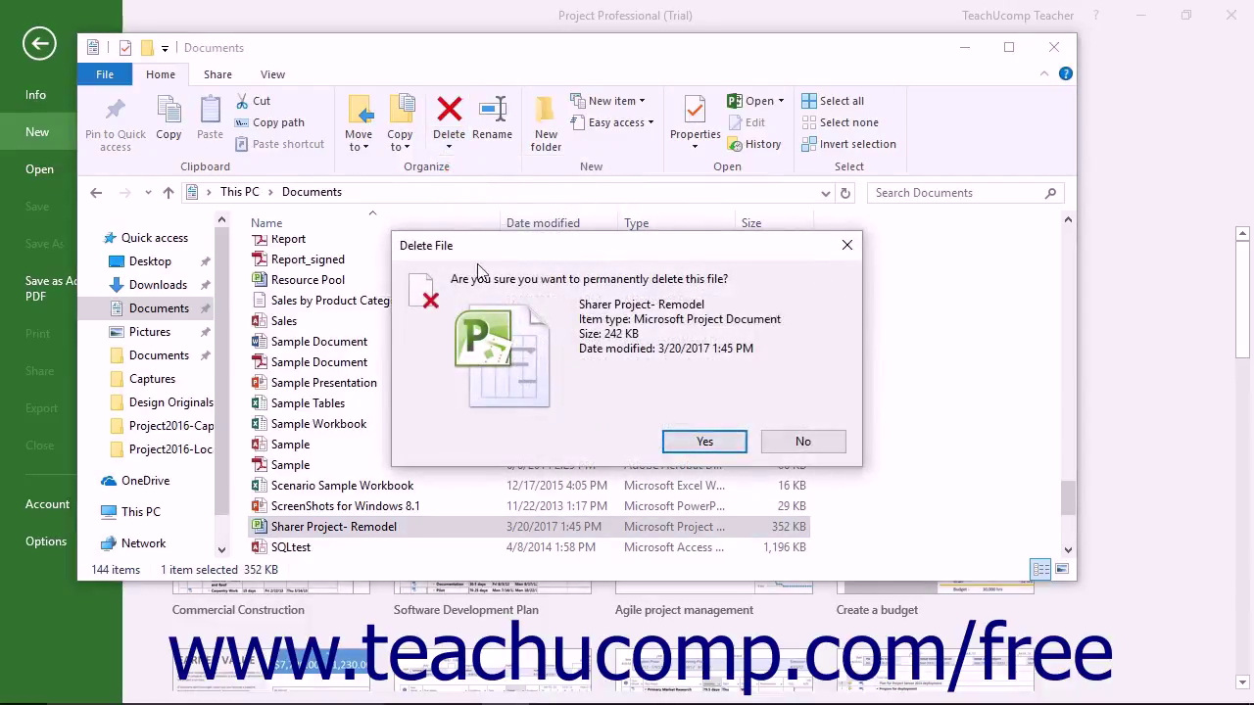
click(686, 446)
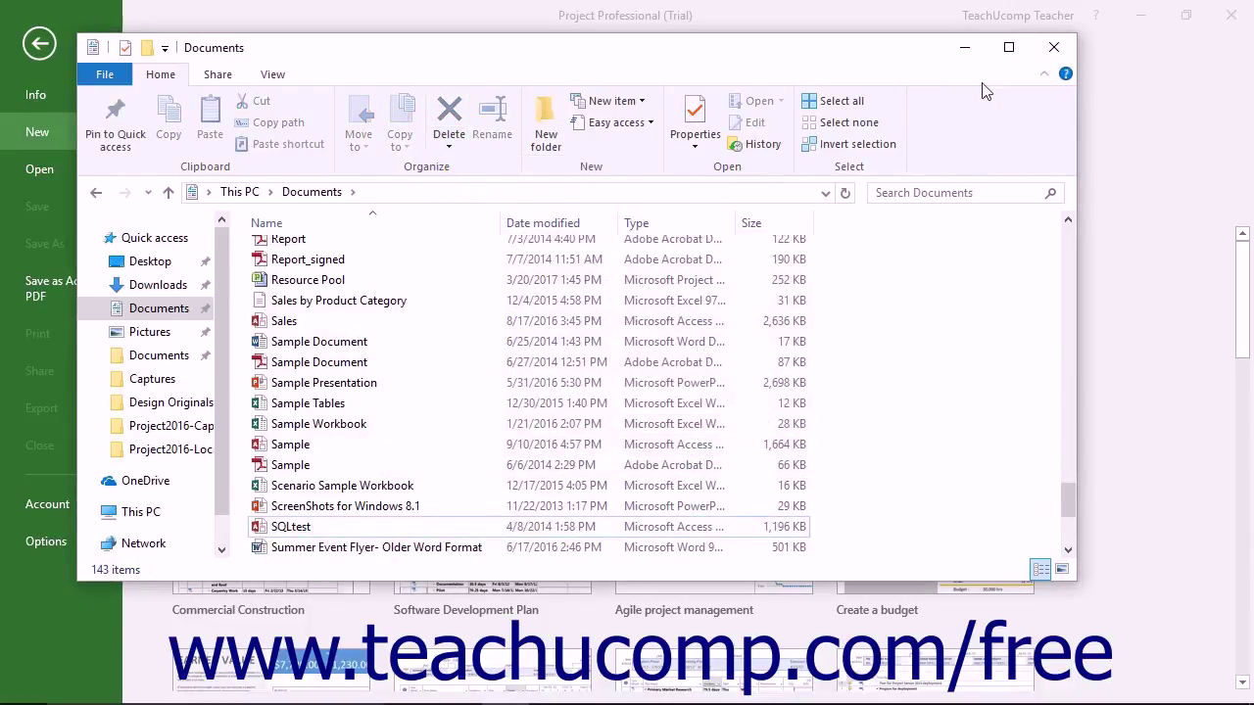
click(1055, 47)
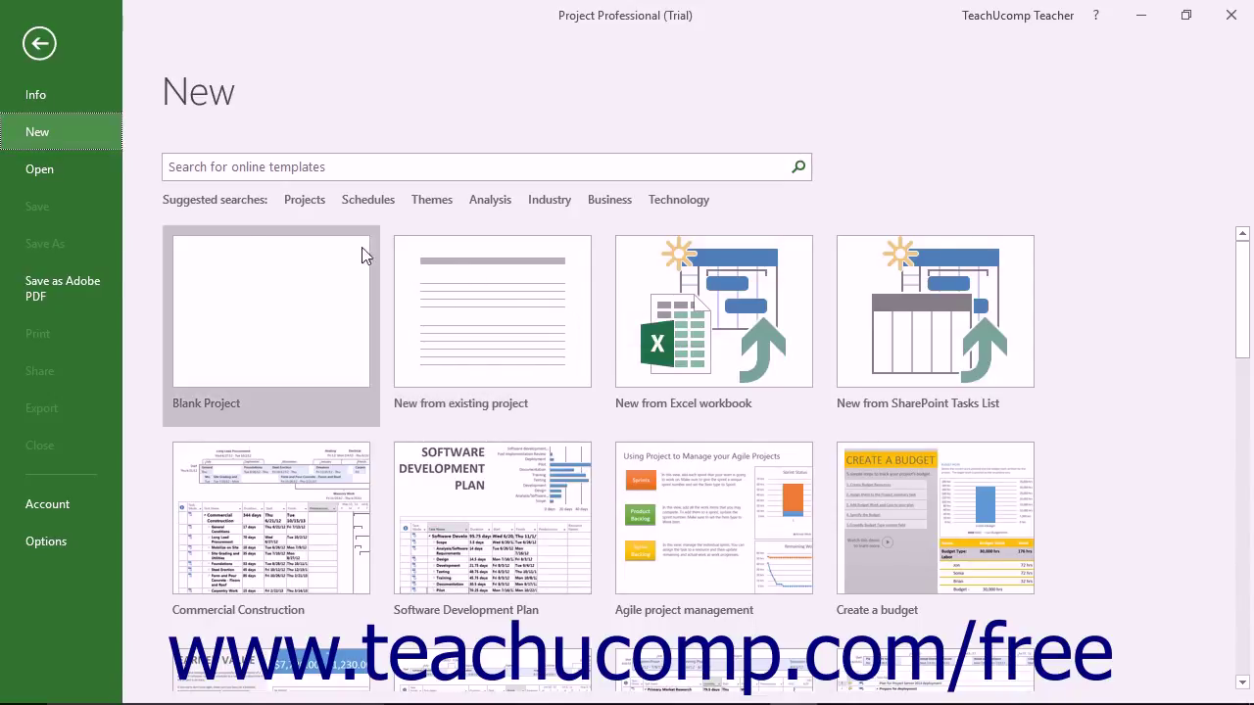
Reopen Resource Pool.mpp from Recent files with read-write access to the pool.
click(39, 171)
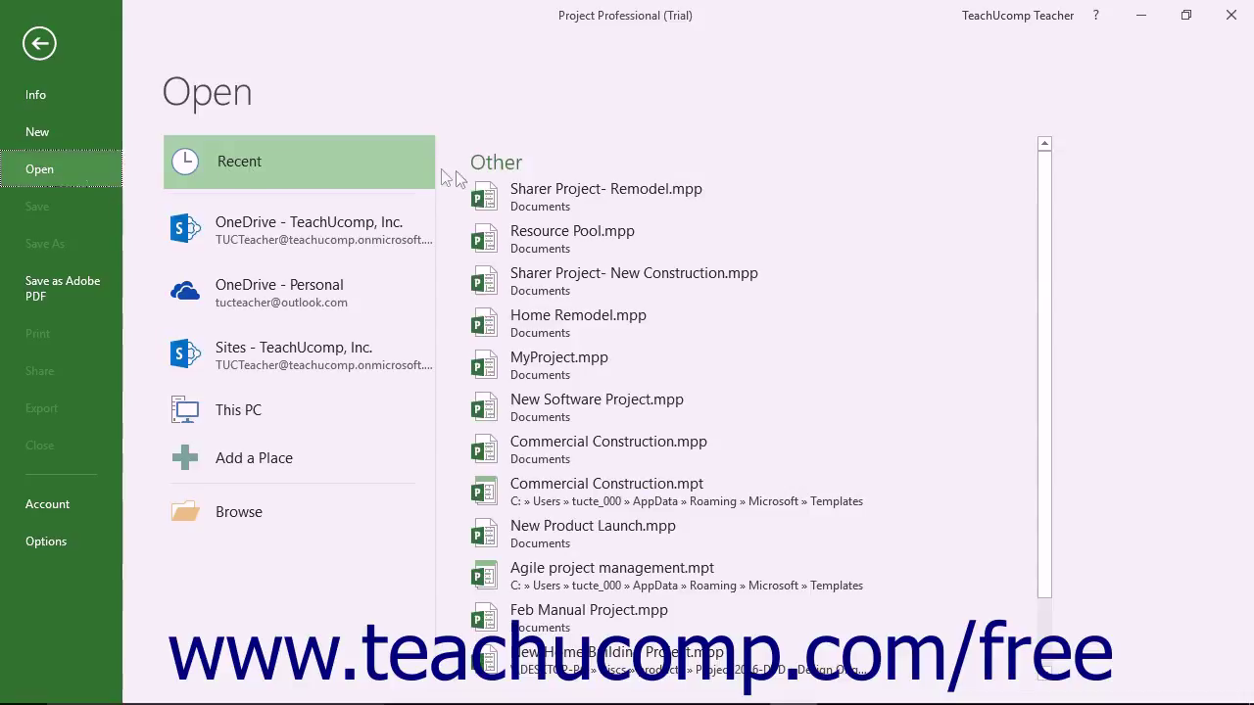
click(539, 231)
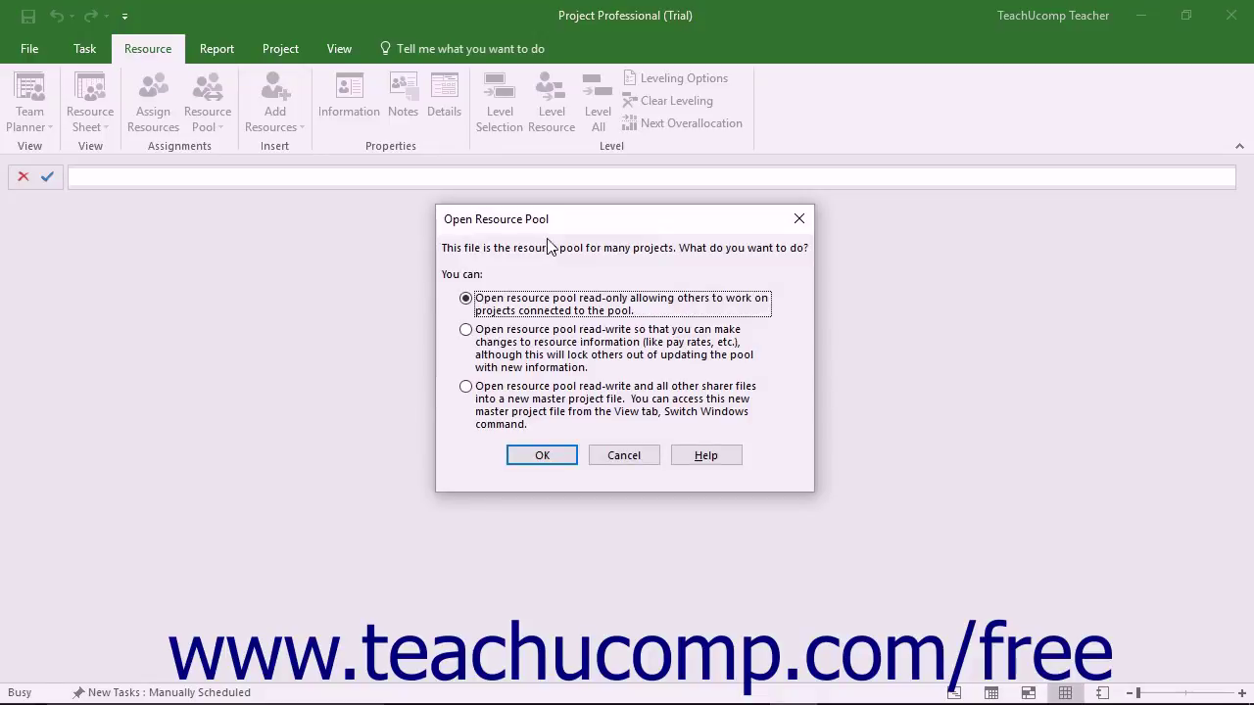
click(554, 353)
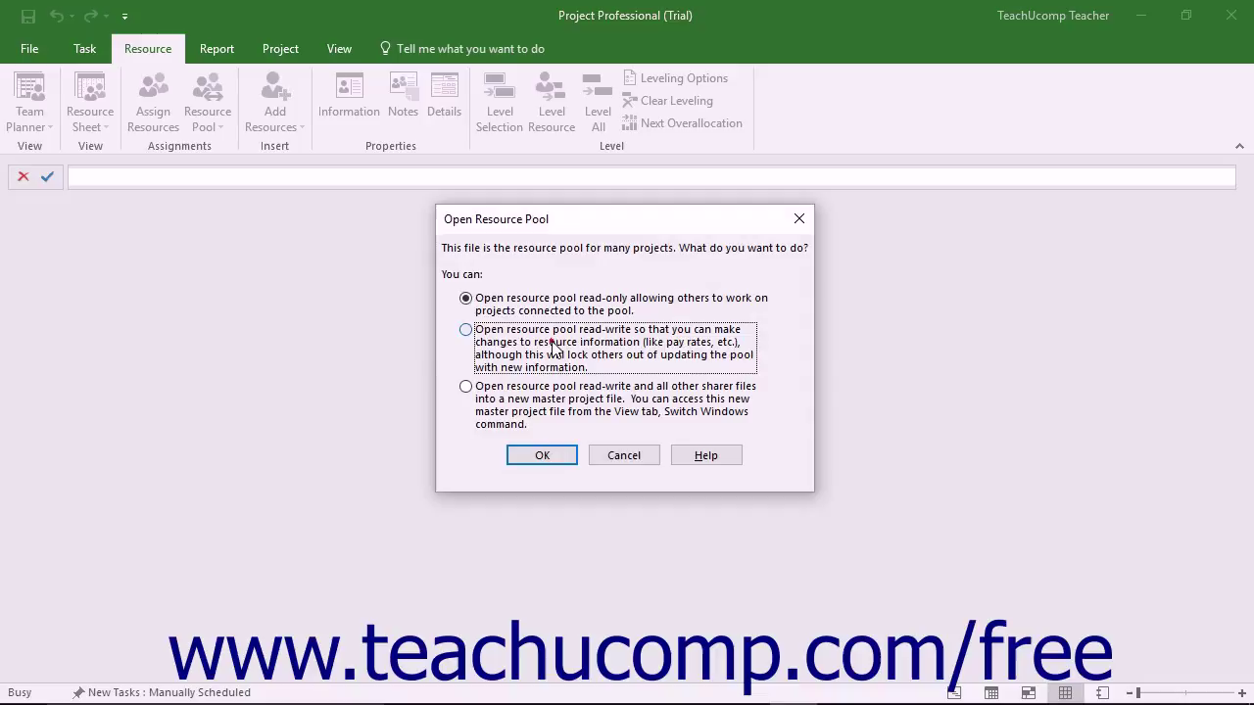
click(541, 455)
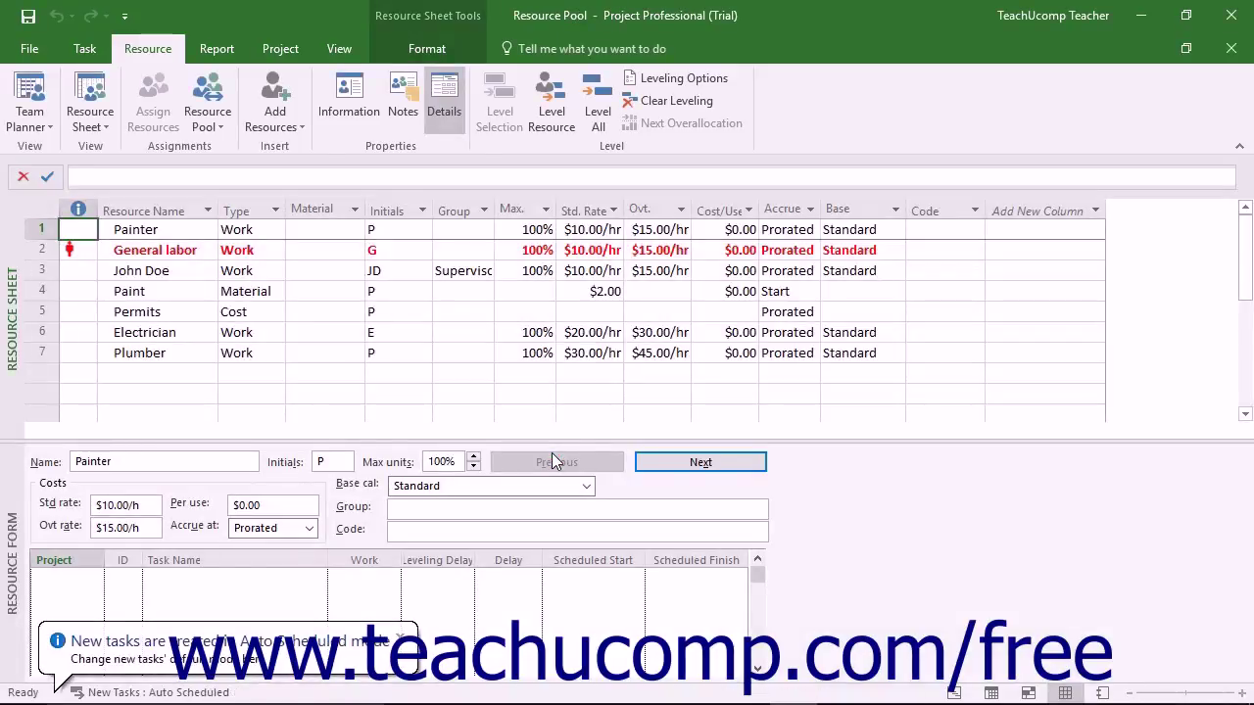
Show the pool's Share Resources links and select the Sharer Project- Remodel link.
click(215, 128)
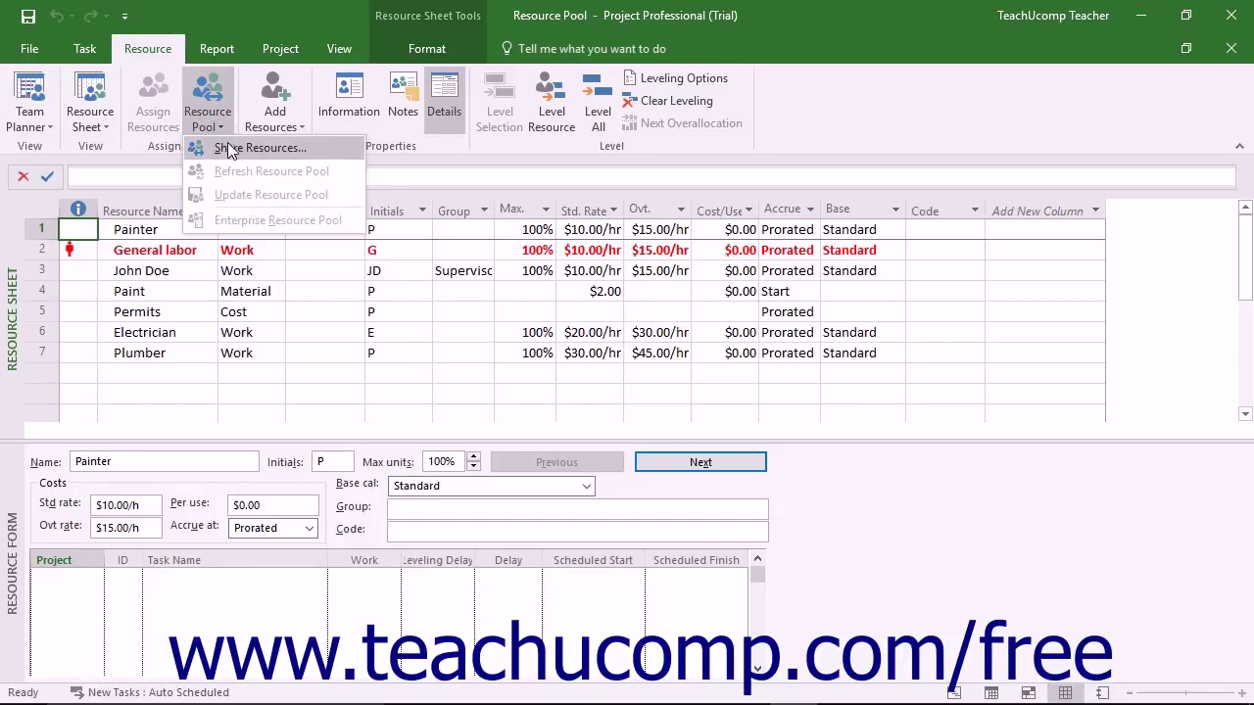
click(231, 149)
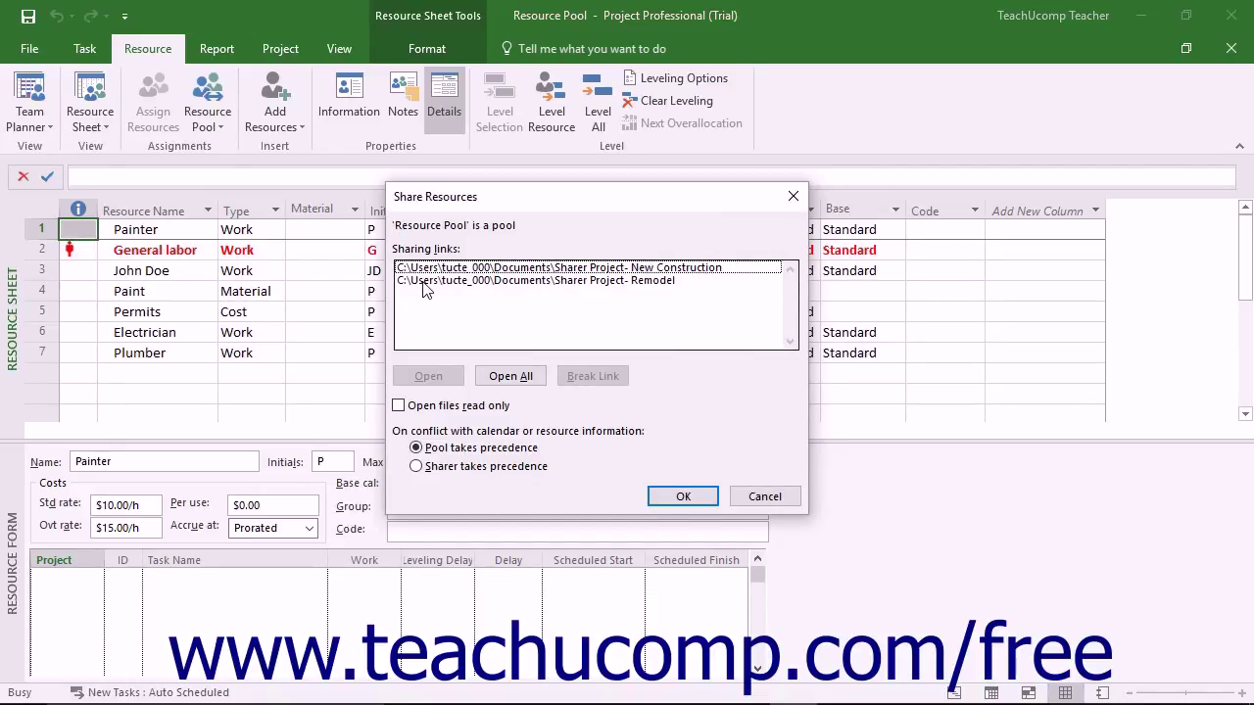
click(425, 281)
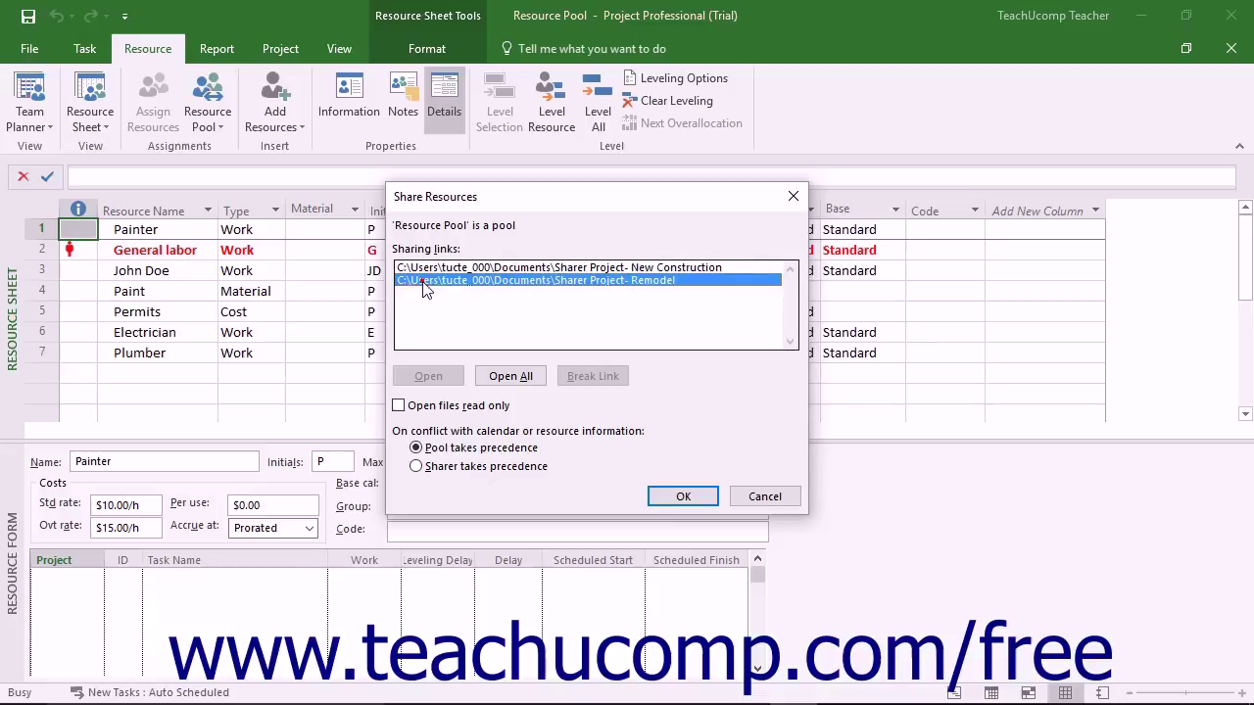